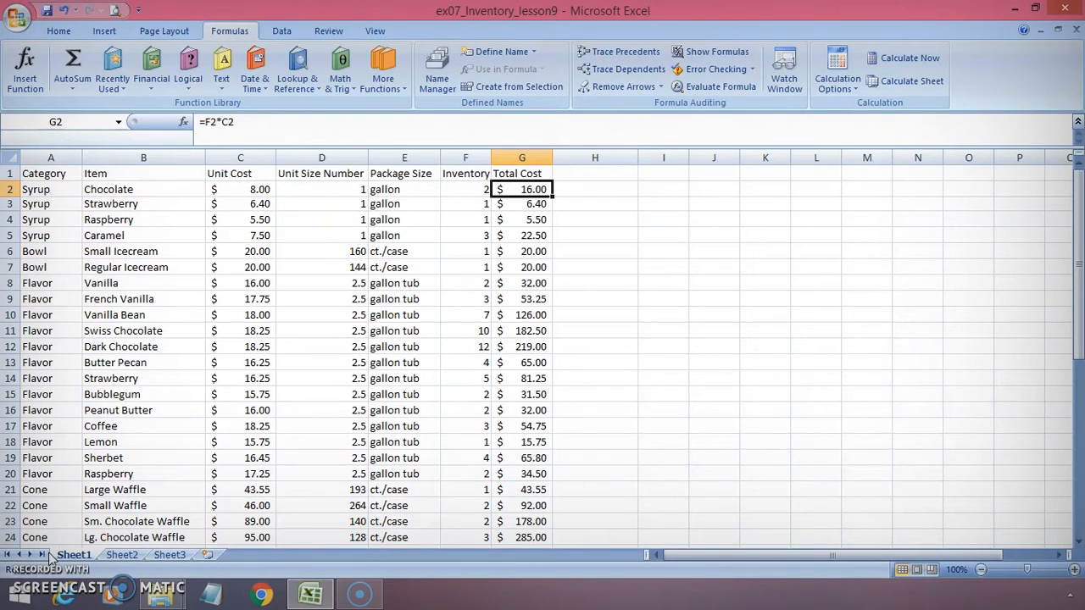
# Inspect the Total Cost column's formulas in the first few rows
pyautogui.click(521, 158)
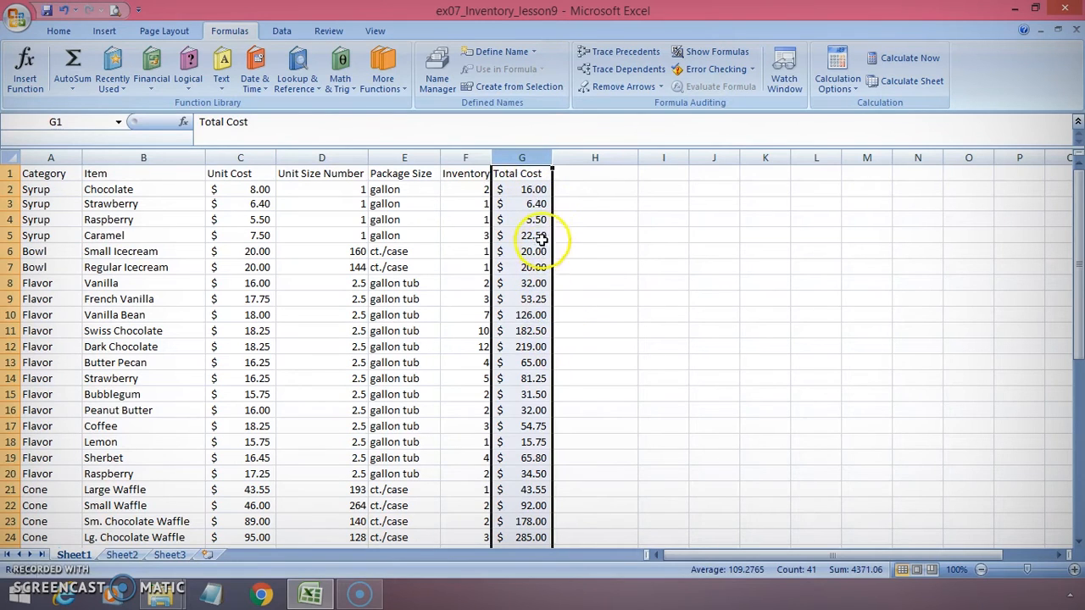
pyautogui.click(532, 191)
pyautogui.click(533, 205)
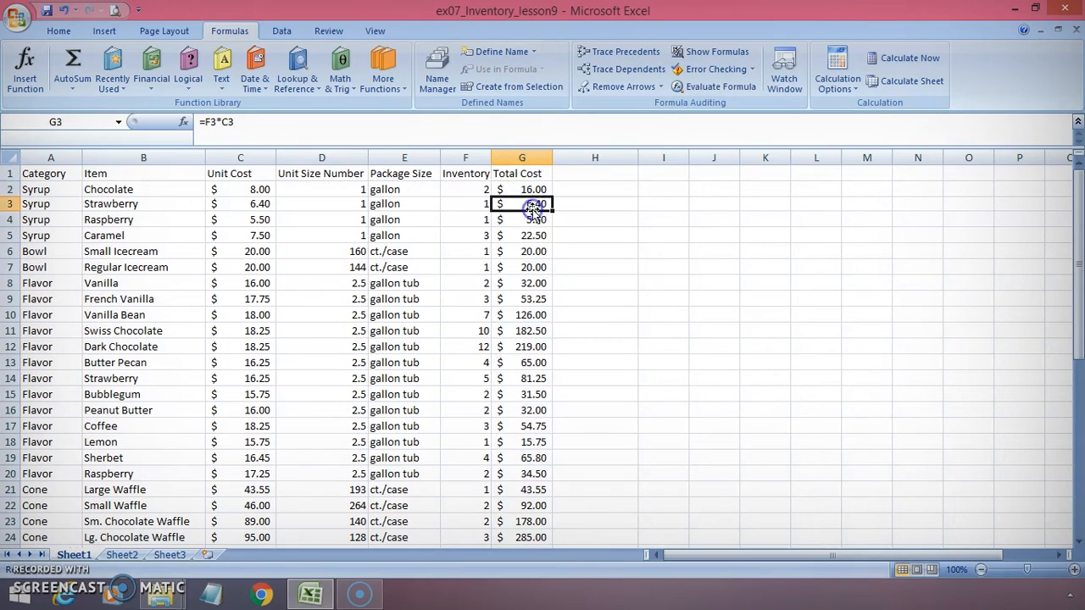
pyautogui.click(533, 234)
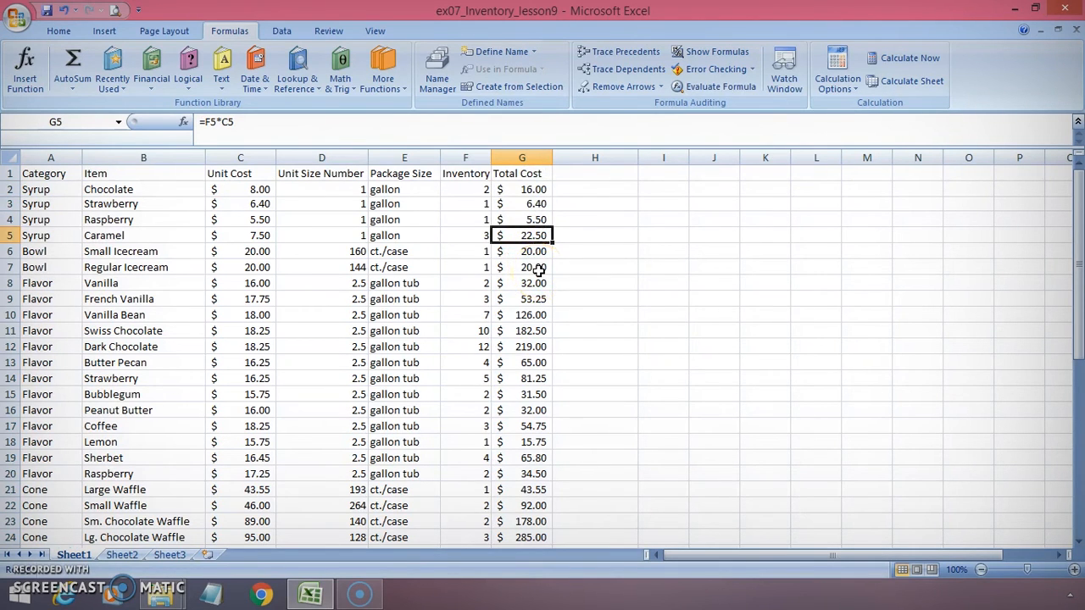
# Enter the label Total Inventory Cost in cell A42 below the last data row
pyautogui.scroll(-5, 528, 276)
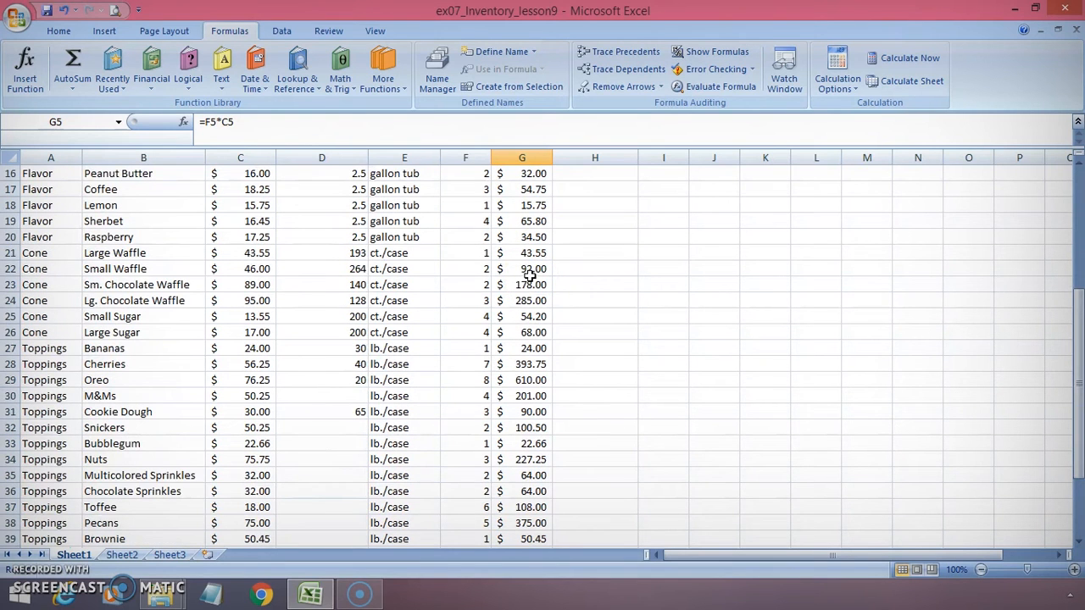
pyautogui.scroll(-4, 529, 275)
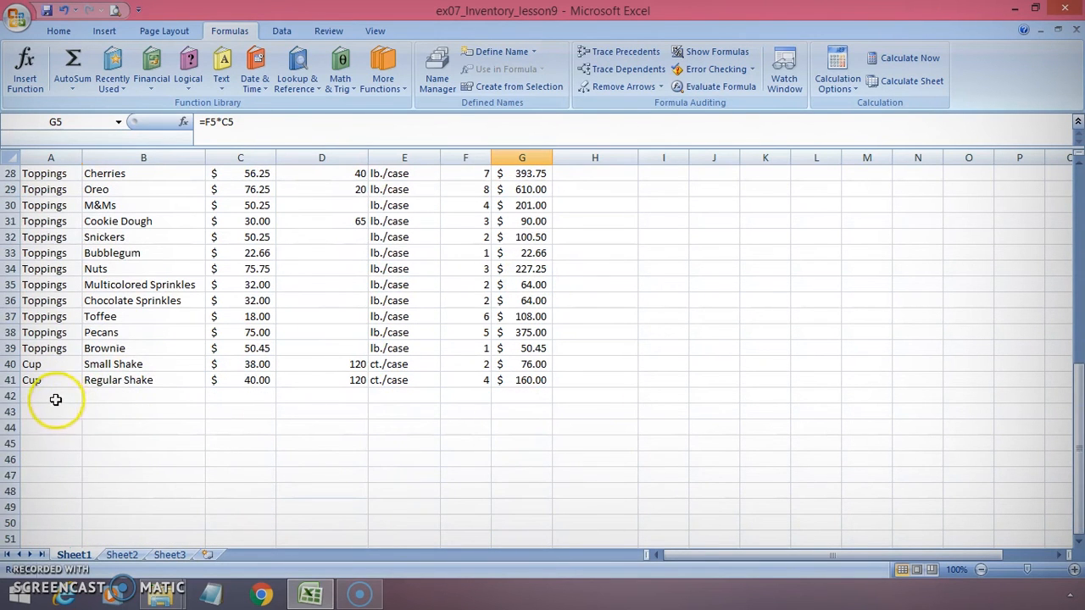
pyautogui.click(55, 397)
pyautogui.write('To')
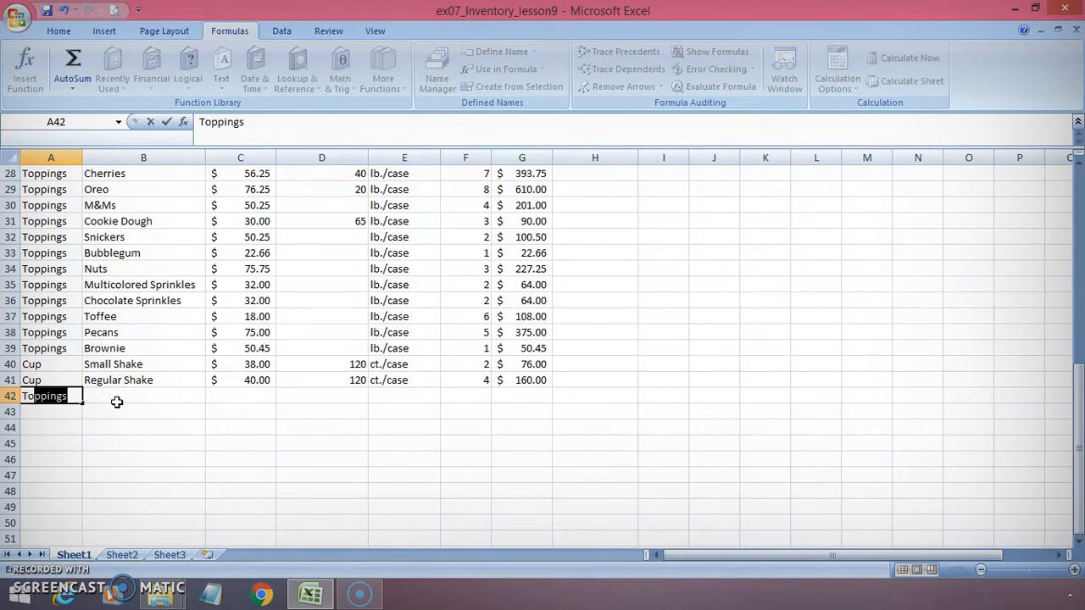
pyautogui.write('tal Invent')
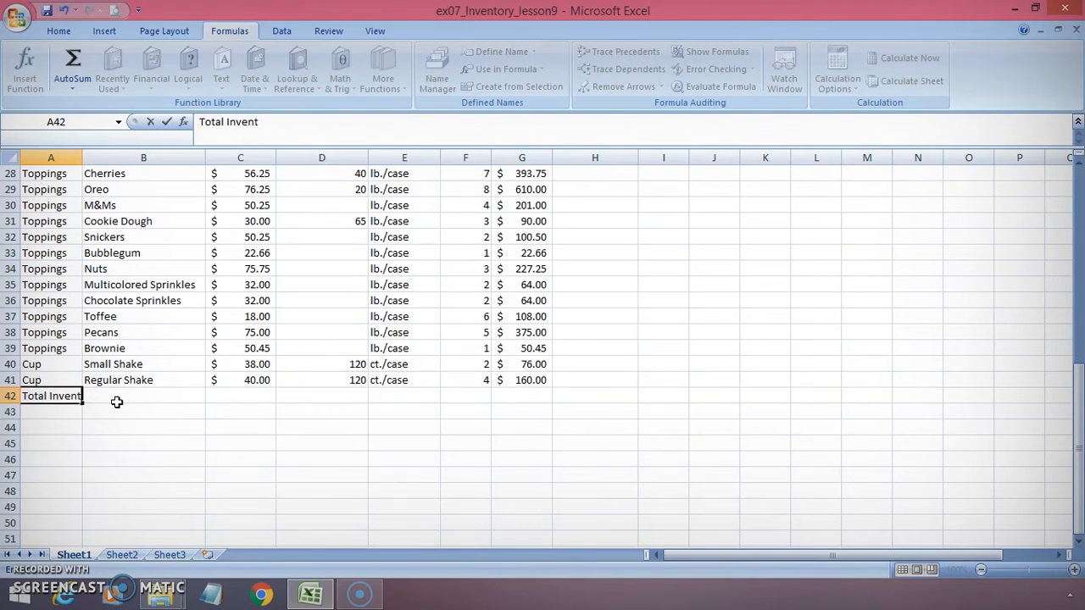
pyautogui.write('ory Cpos')
pyautogui.press('BackSpace')
pyautogui.press('BackSpace')
pyautogui.press('BackSpace')
pyautogui.write('ost')
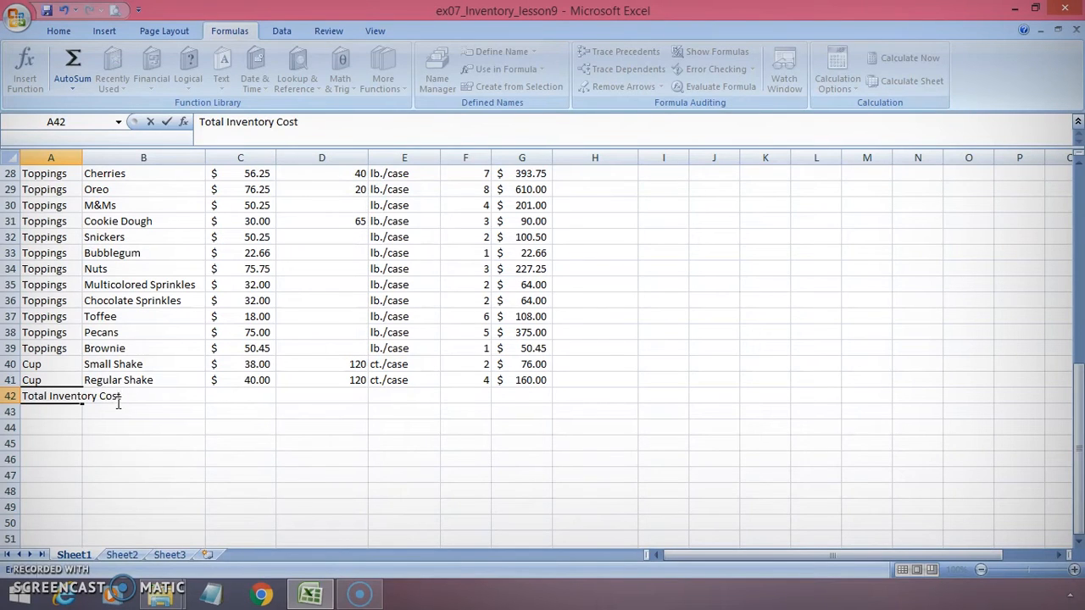
pyautogui.press('Return')
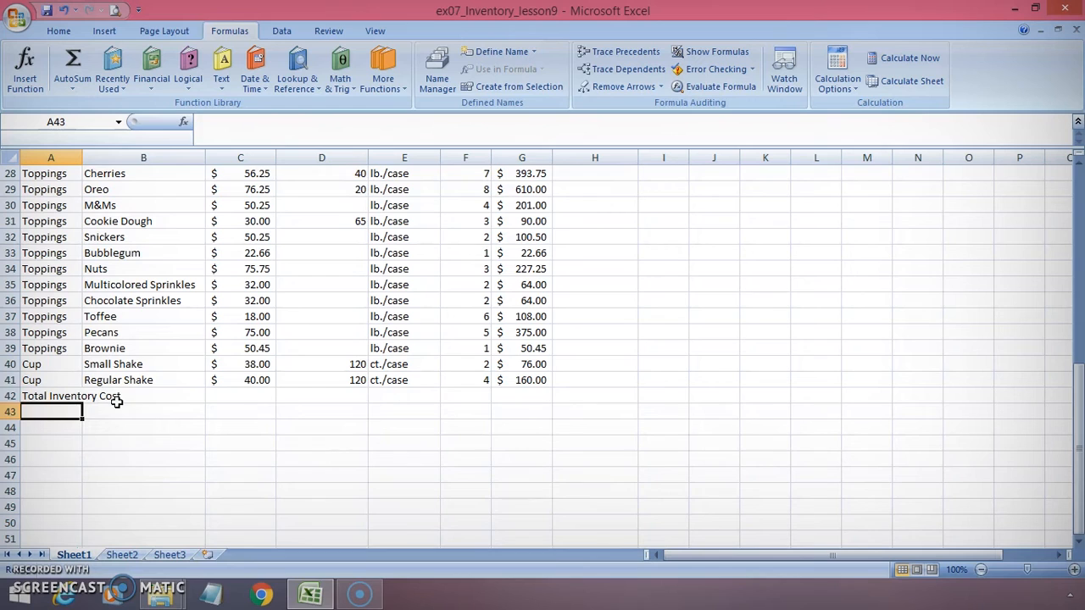
# Insert an AutoSum formula in G42 totalling G2:G41
pyautogui.click(525, 396)
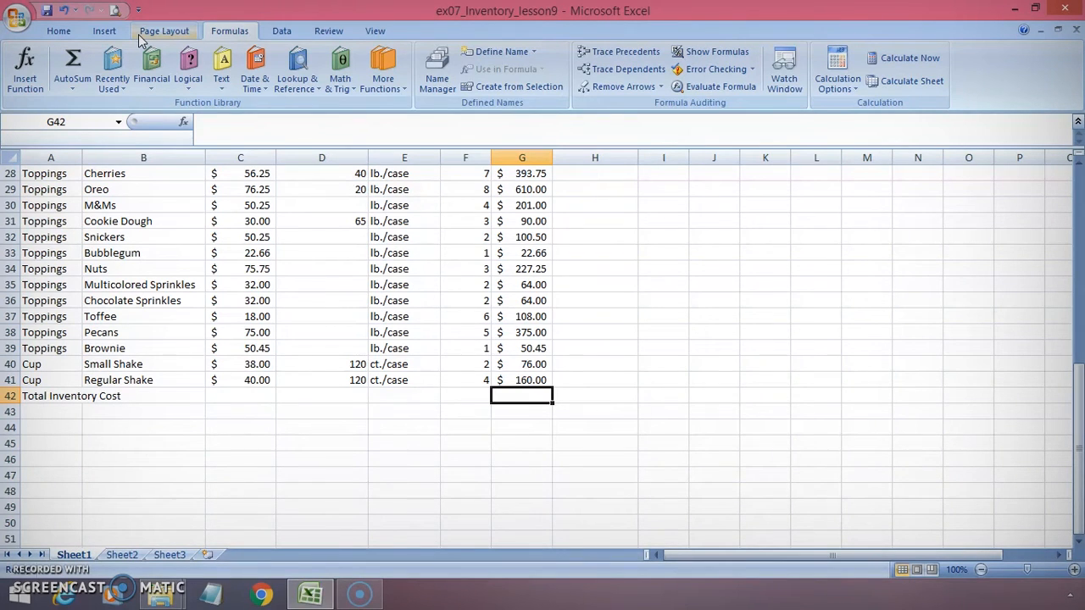
pyautogui.click(73, 90)
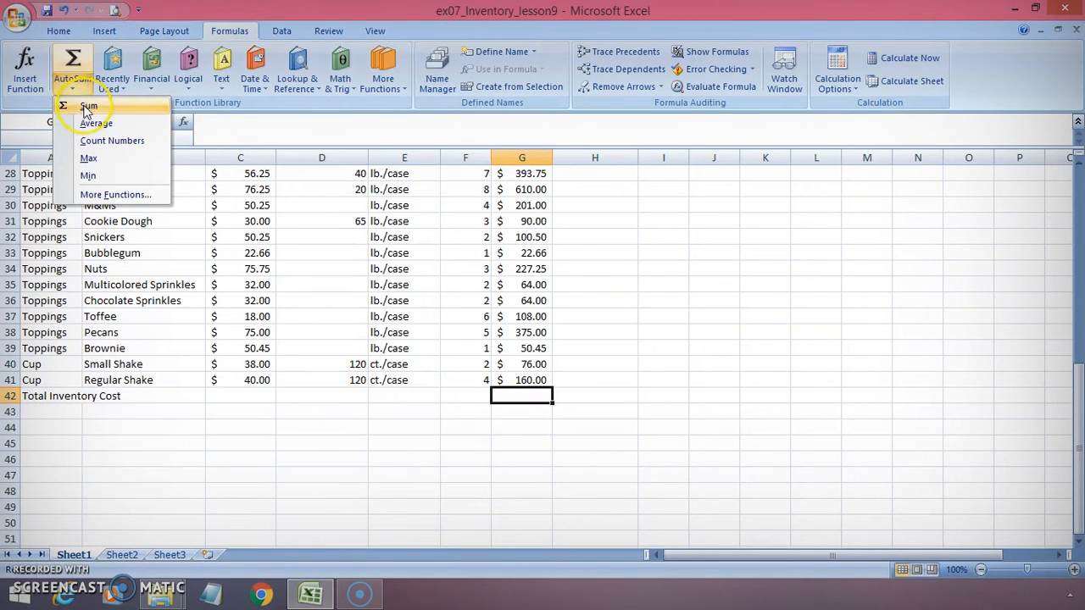
pyautogui.click(87, 107)
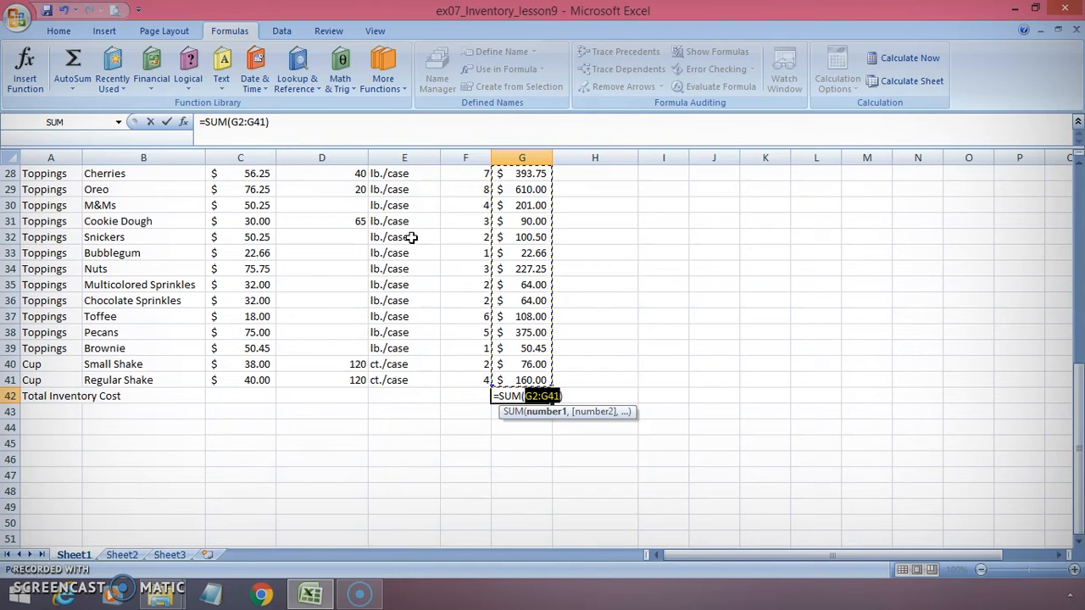
pyautogui.click(166, 123)
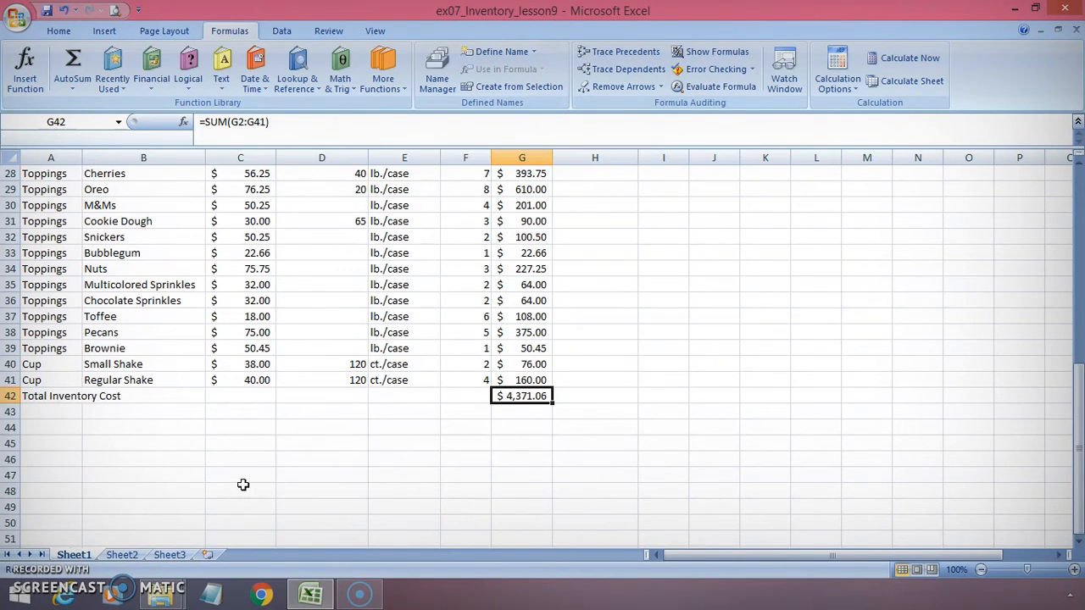
# Change the G42 sum range to G2:G39
pyautogui.click(243, 121)
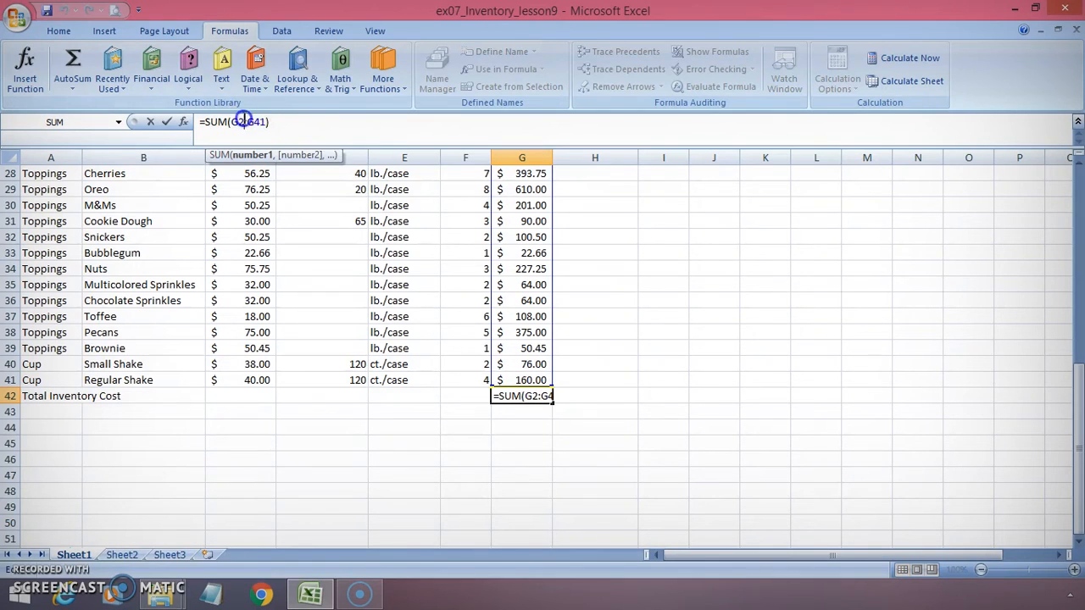
pyautogui.click(266, 122)
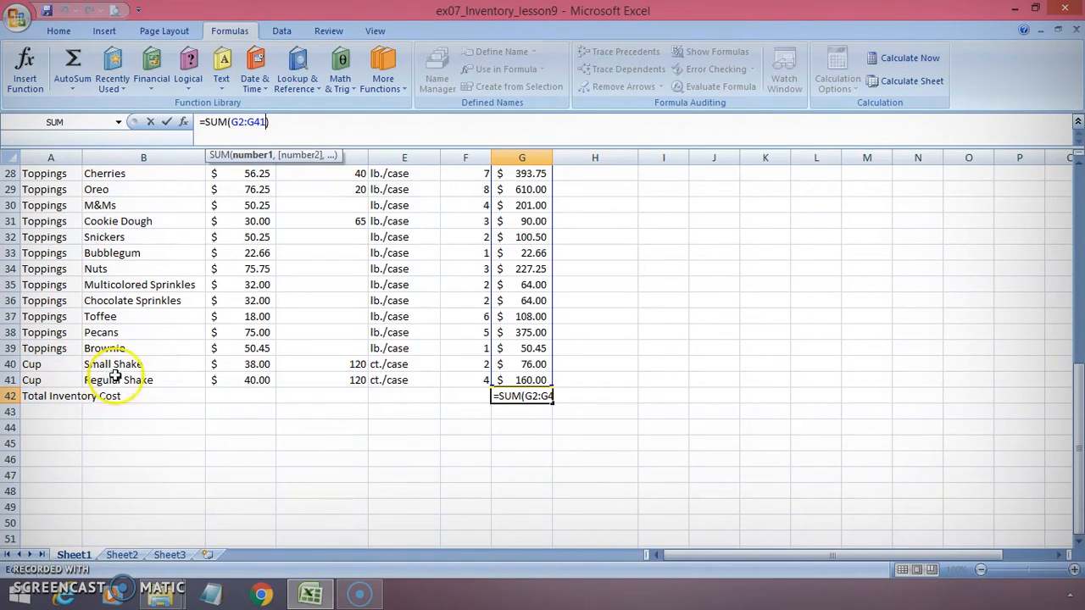
pyautogui.press('BackSpace')
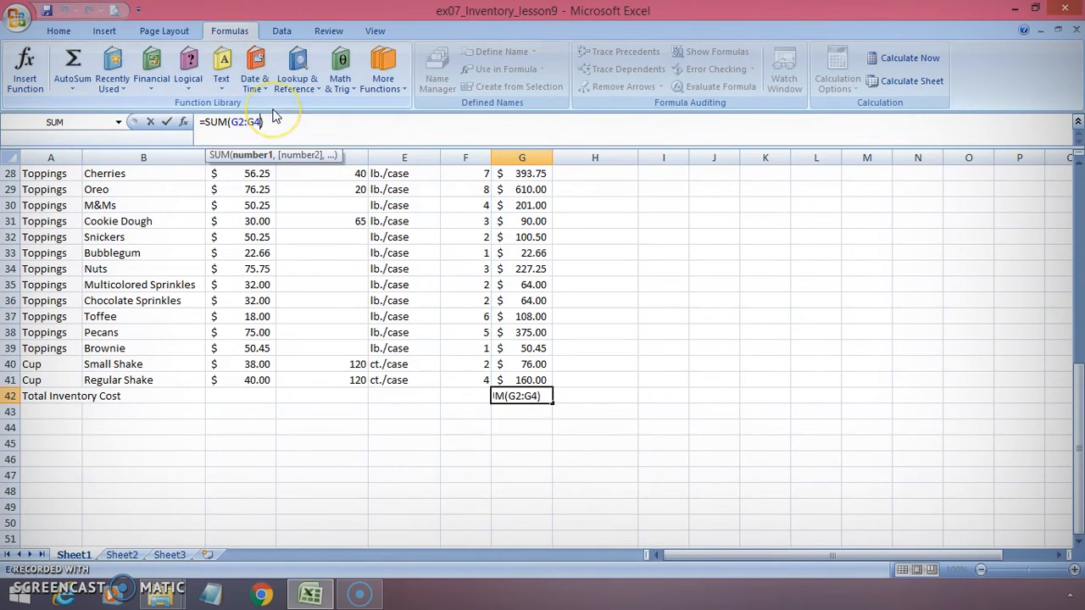
pyautogui.press('BackSpace')
pyautogui.write('39')
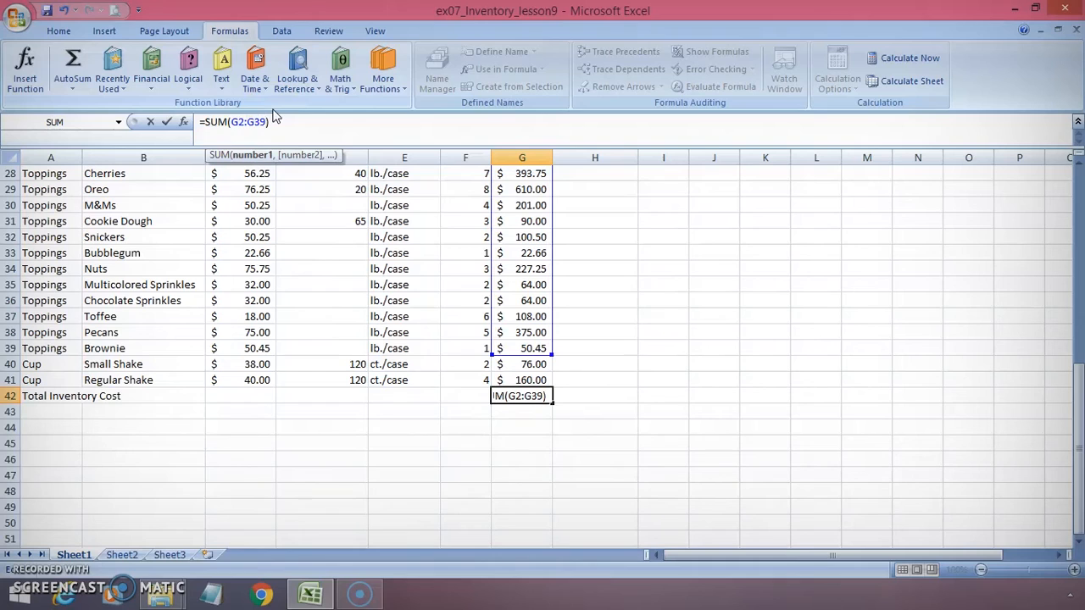
pyautogui.click(166, 123)
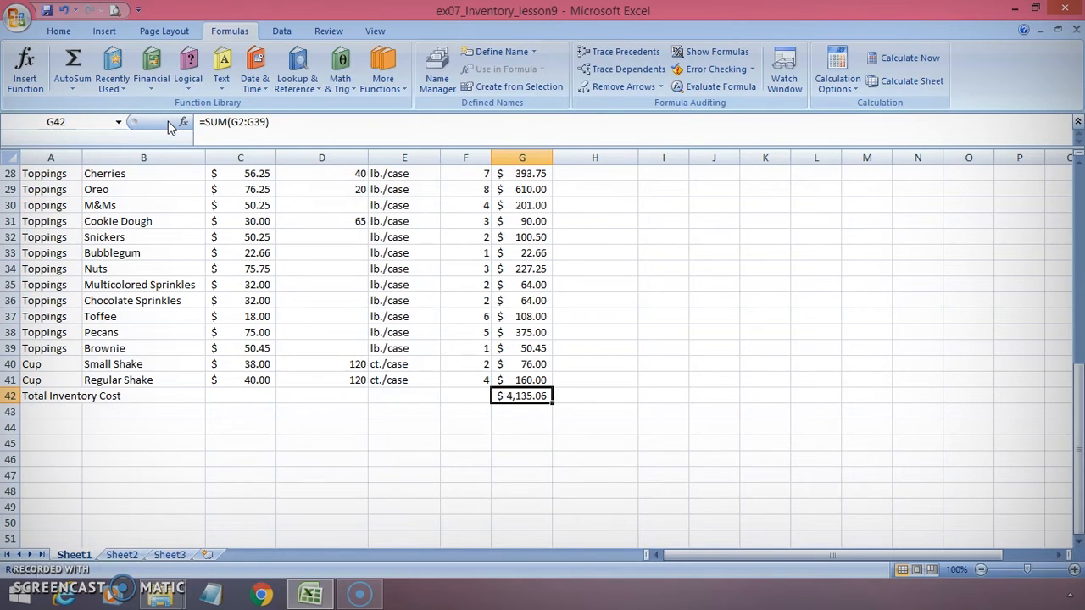
# Undo the range change in G42
pyautogui.click(65, 12)
pyautogui.click(64, 12)
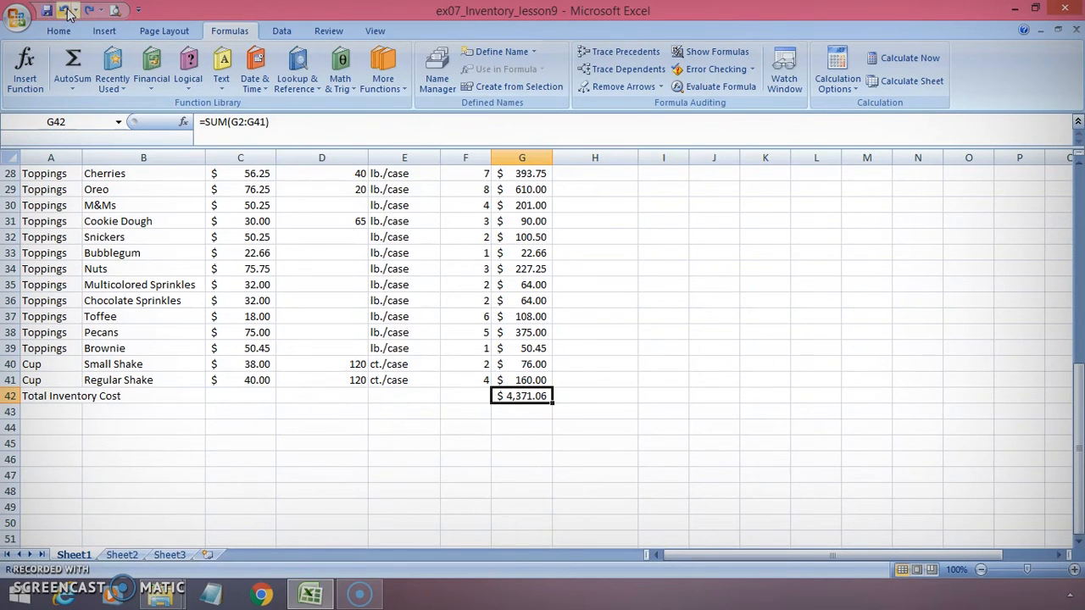
pyautogui.press('Return')
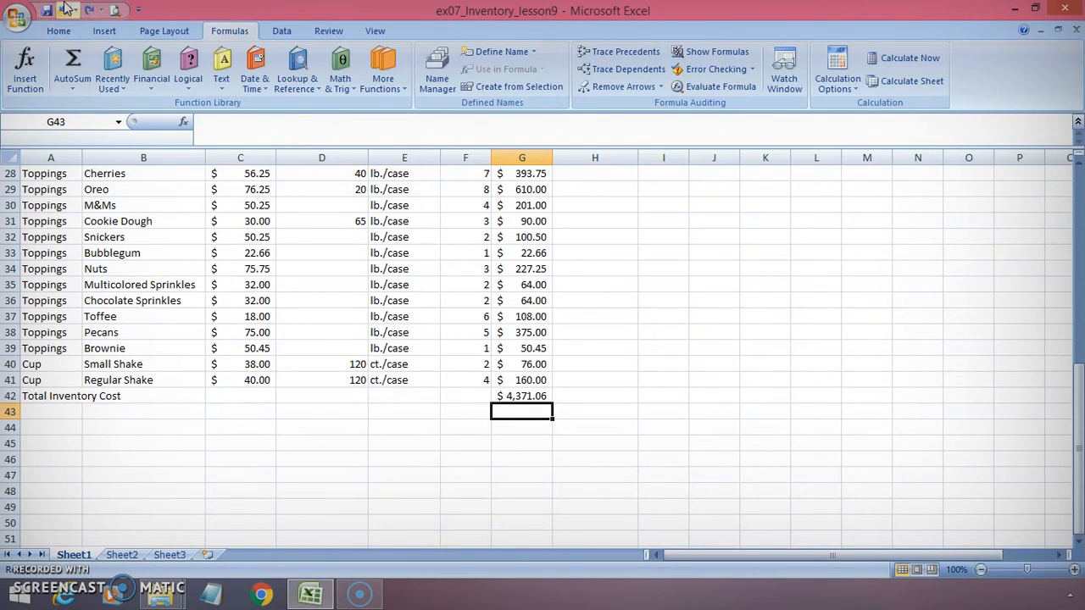
# Examine the SUM formula structure diagrams on Sheet2 and Sheet3, returning to Sheet1
pyautogui.hotkey('ctrl', 'pagedown')
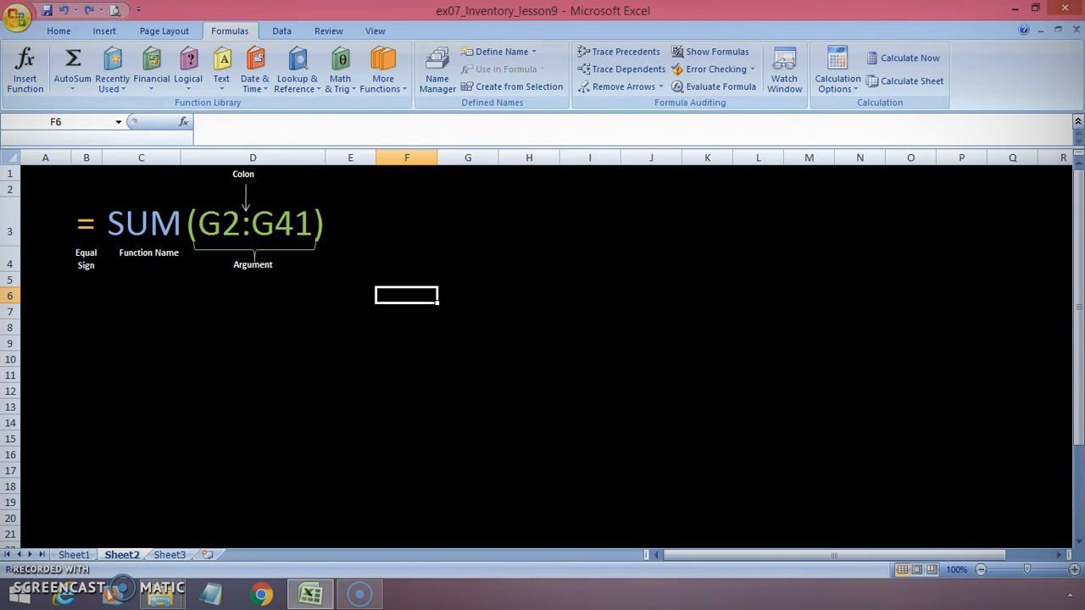
pyautogui.click(86, 224)
pyautogui.click(140, 225)
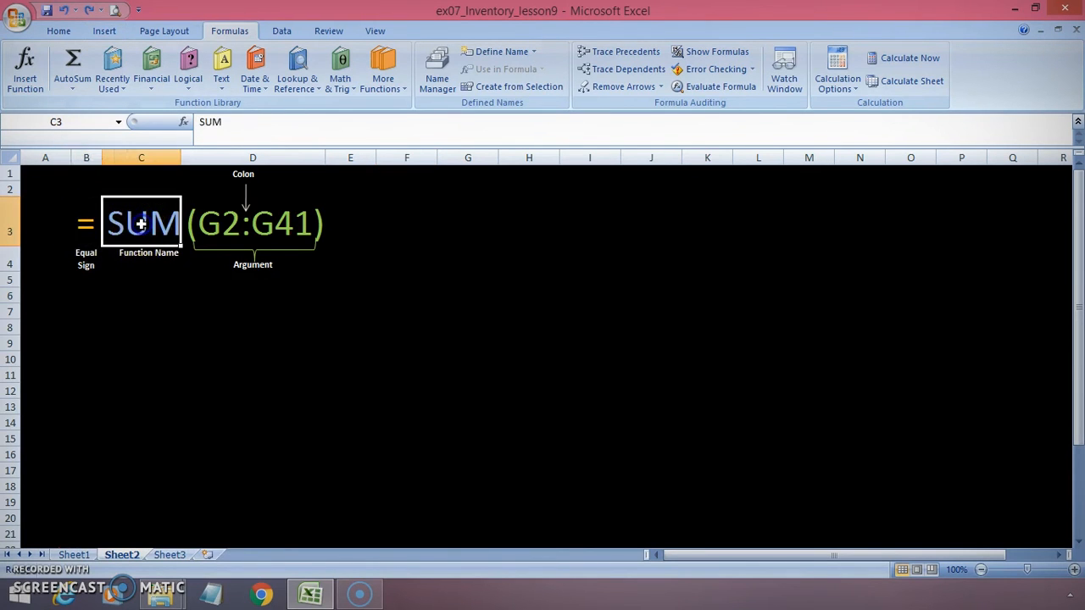
pyautogui.click(137, 227)
pyautogui.press('Right')
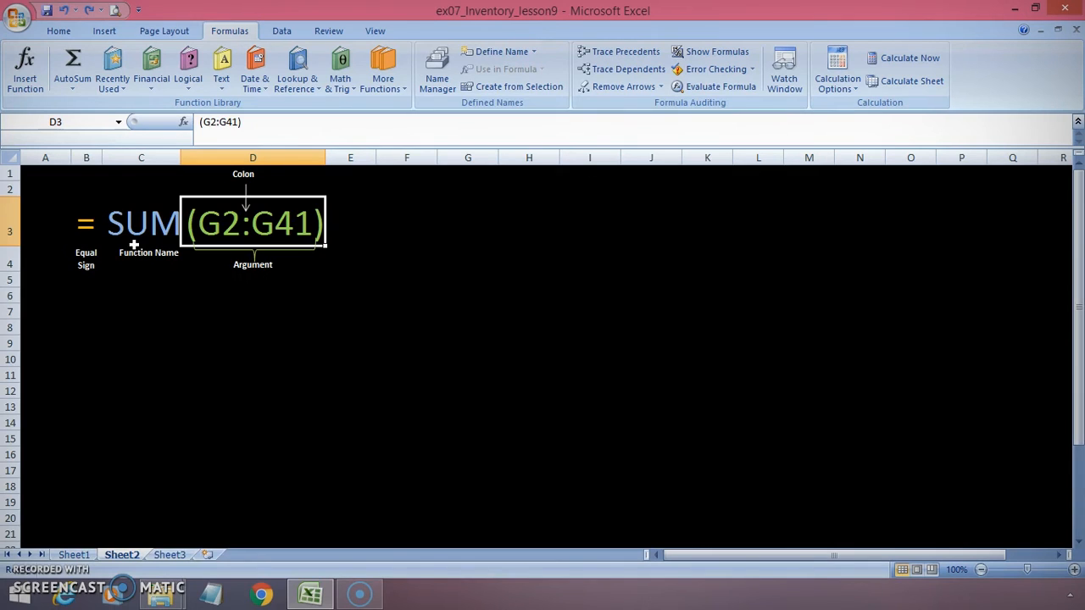
pyautogui.hotkey('ctrl', 'pagedown')
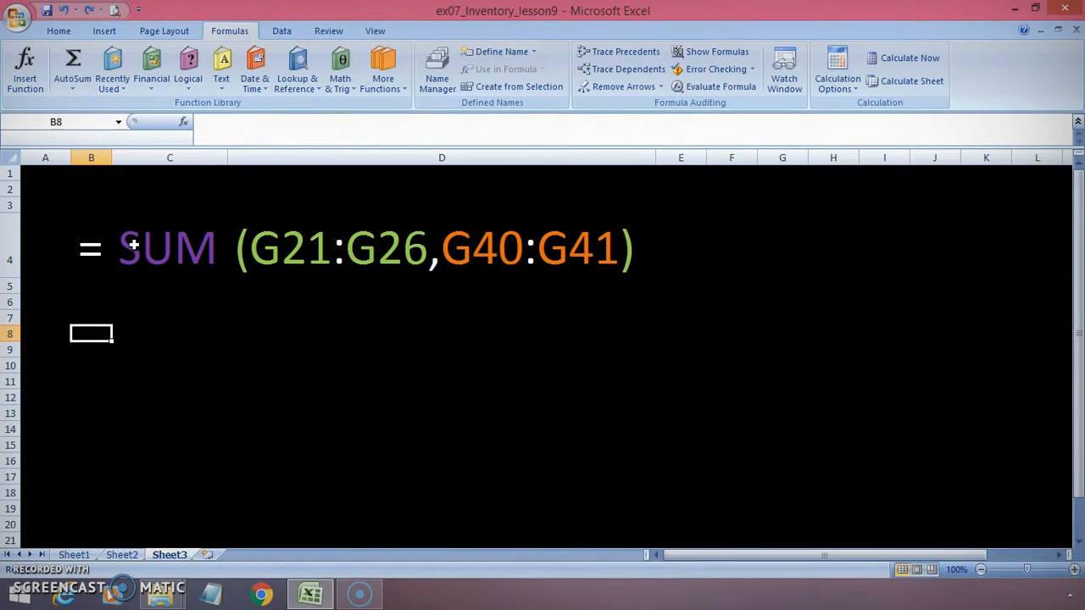
pyautogui.hotkey('ctrl', 'pageup')
pyautogui.hotkey('ctrl', 'pageup')
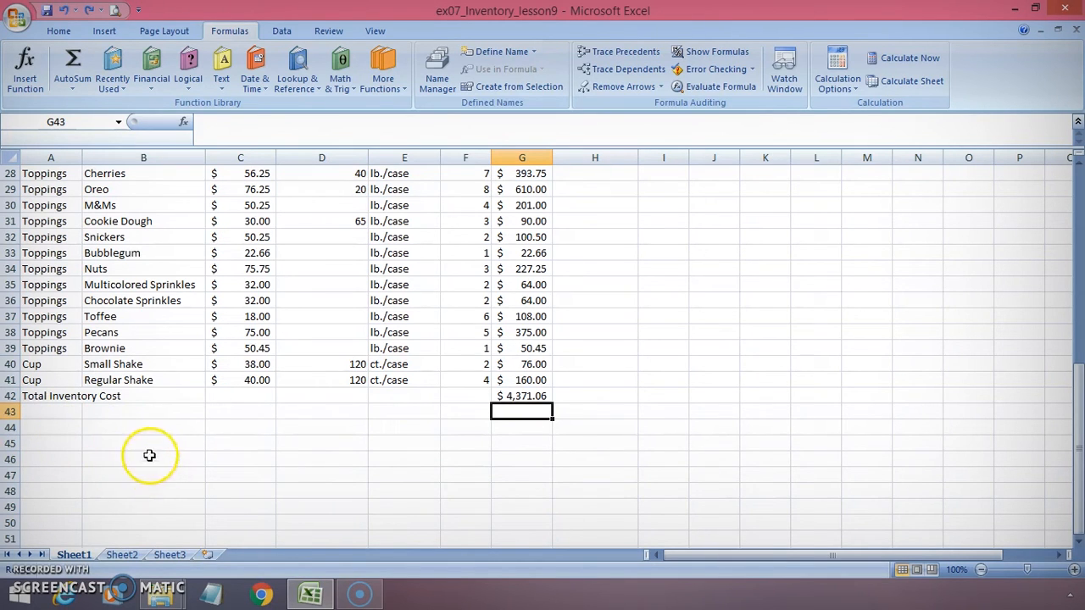
# Enter the label Total cones & cups in cell A44
pyautogui.click(40, 424)
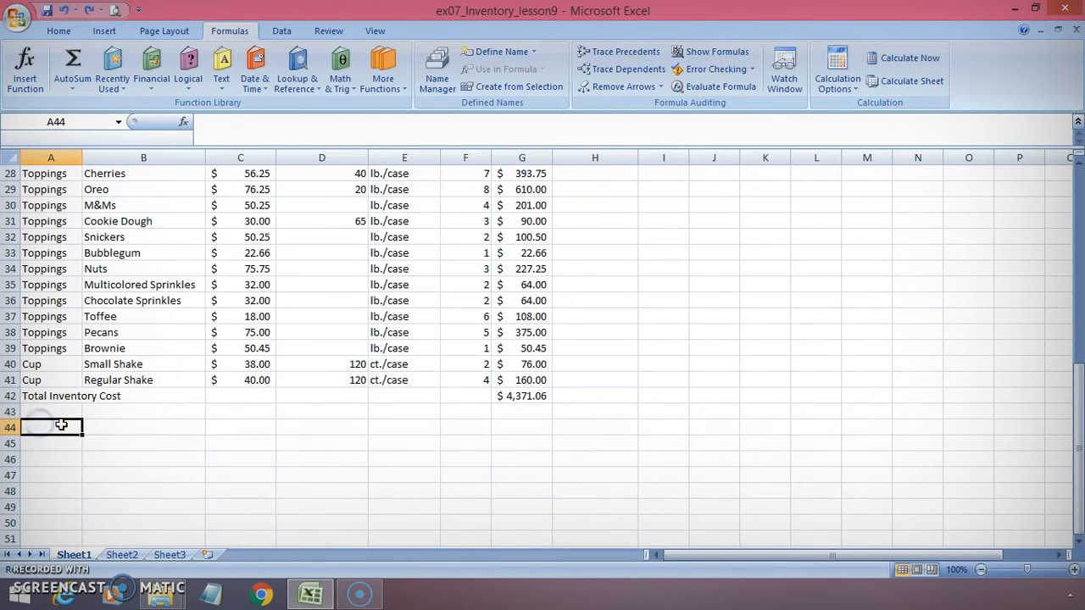
pyautogui.write('Tot')
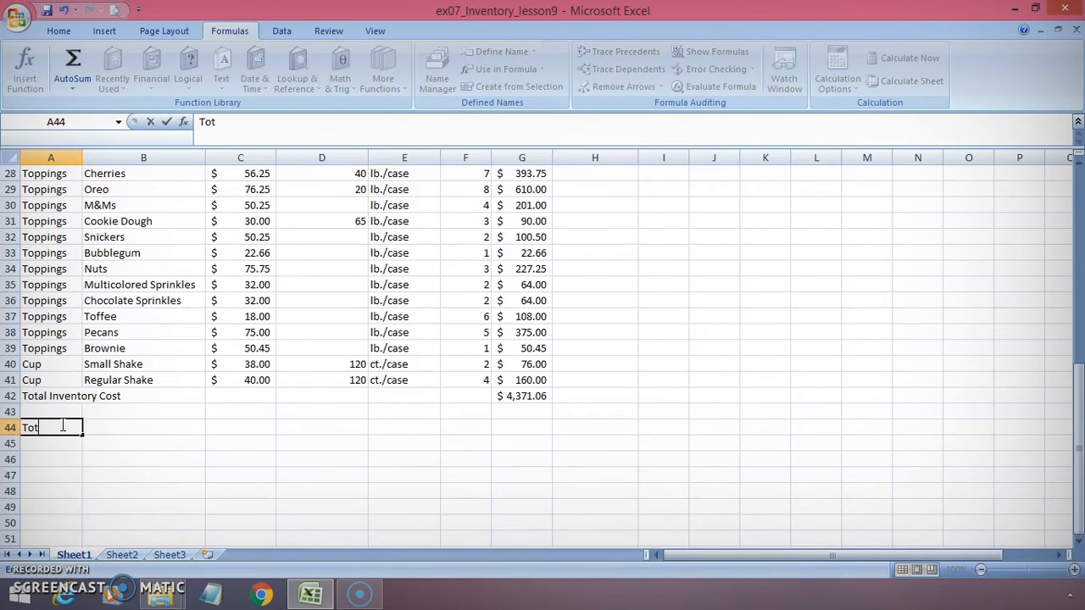
pyautogui.write('al cones & cups')
pyautogui.press('Return')
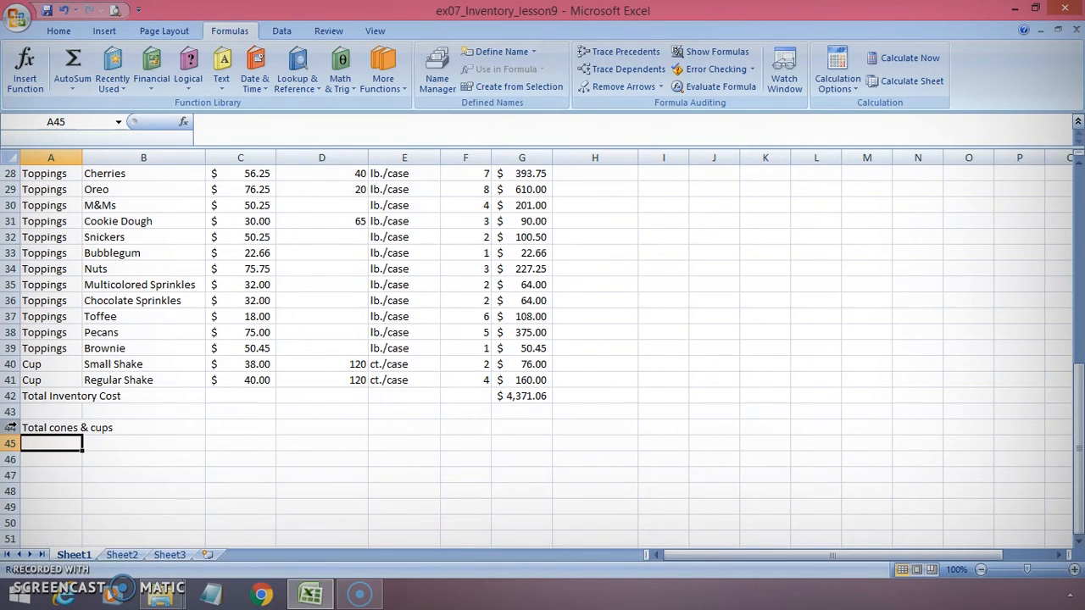
# Open the Insert Function dialog for cell G44 and review the descriptions of the recently used functions
pyautogui.click(327, 428)
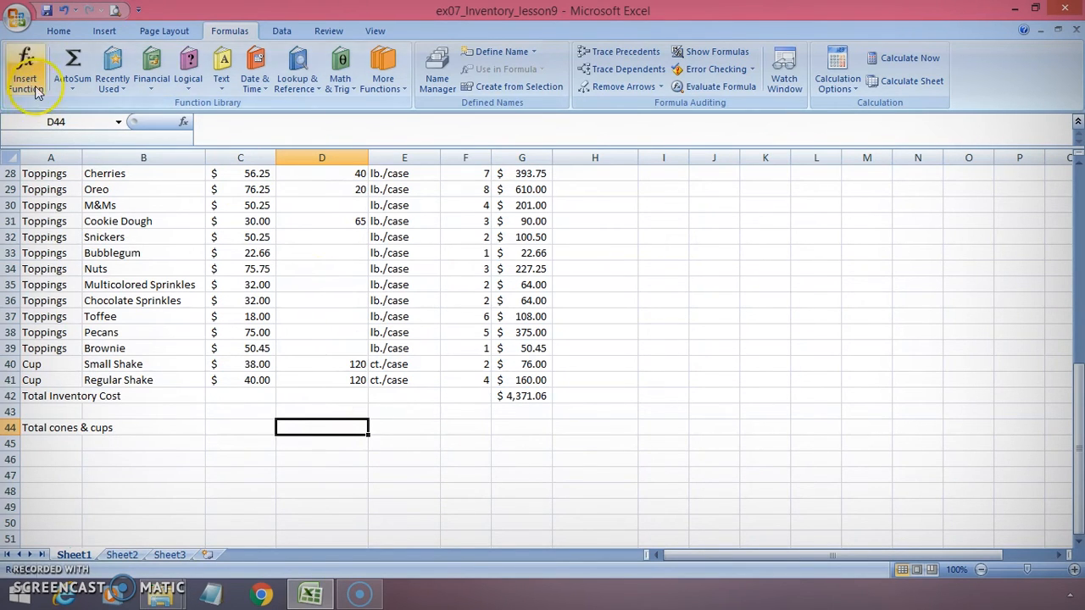
pyautogui.click(522, 427)
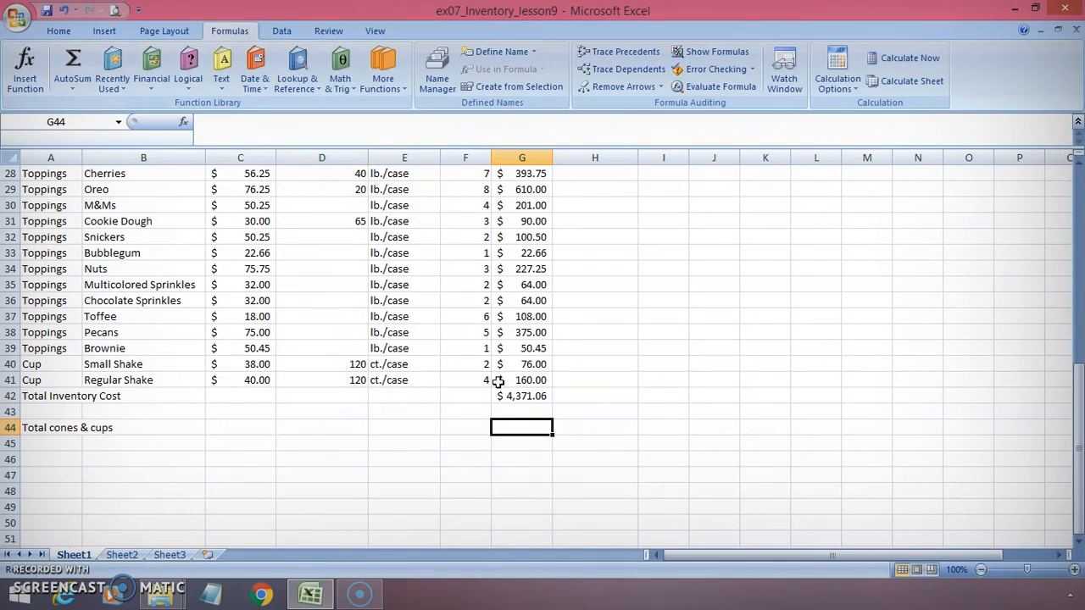
pyautogui.click(25, 77)
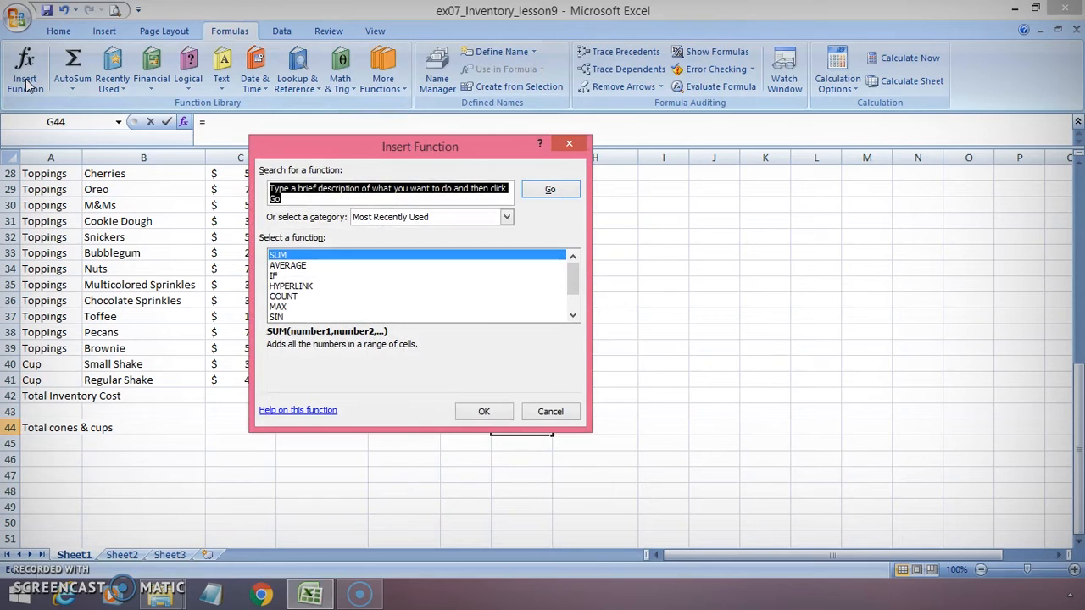
pyautogui.click(334, 257)
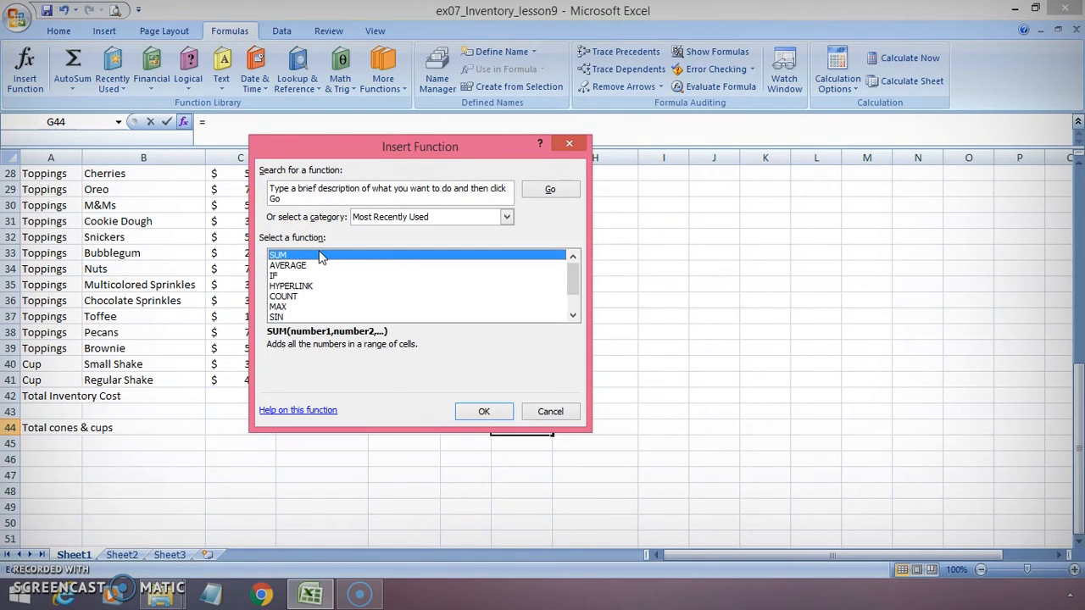
pyautogui.click(296, 190)
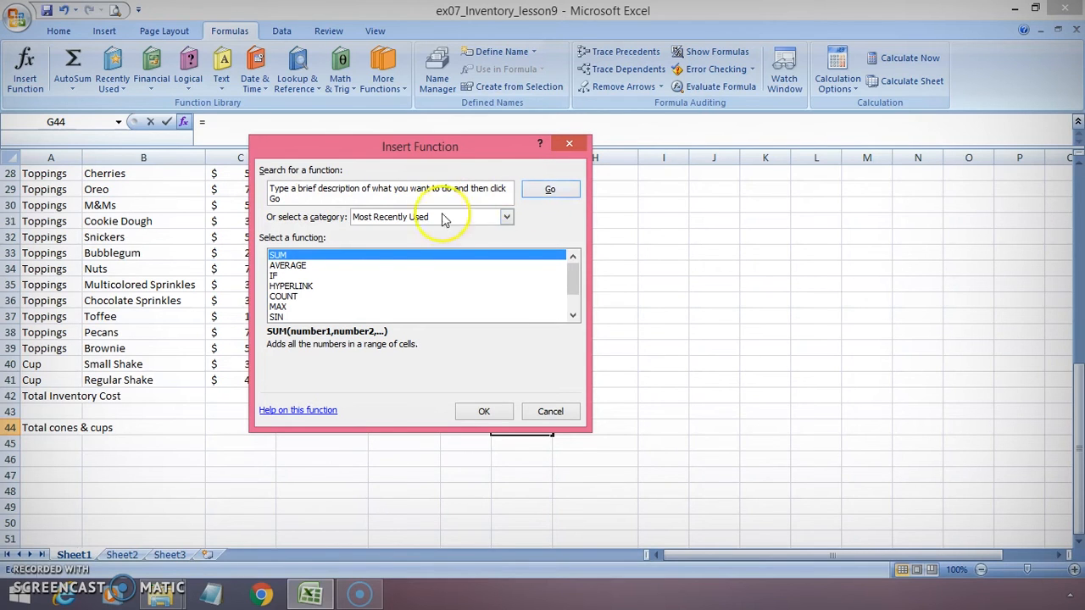
pyautogui.click(310, 266)
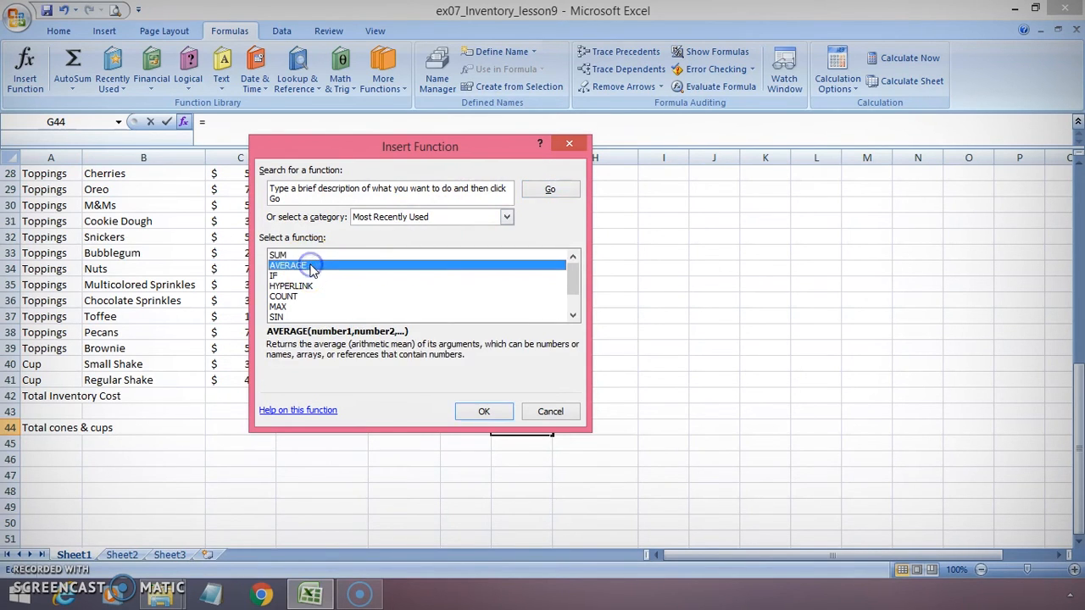
pyautogui.click(305, 276)
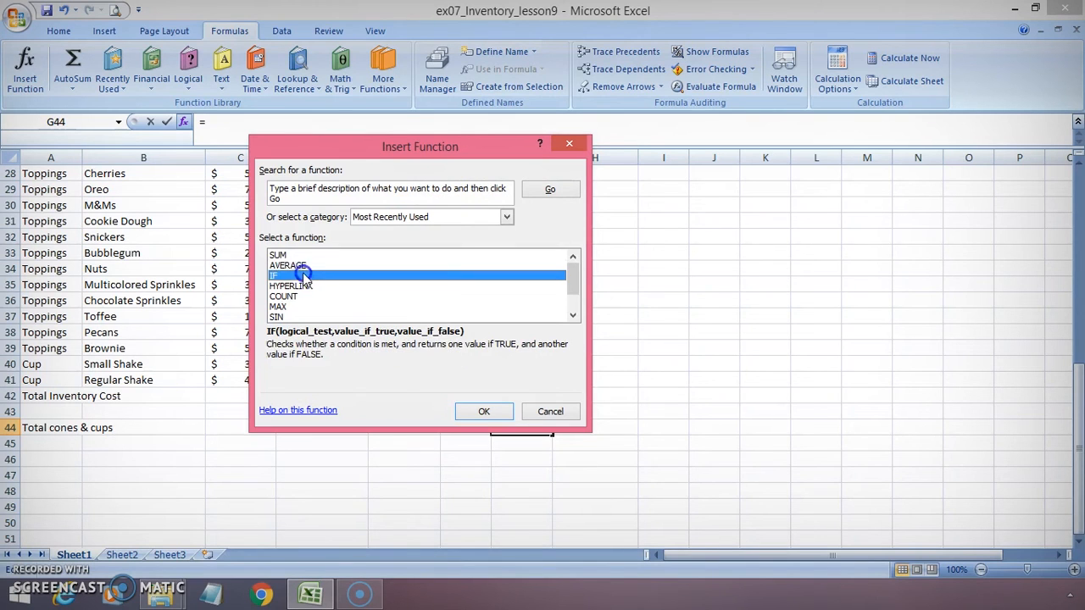
pyautogui.click(294, 288)
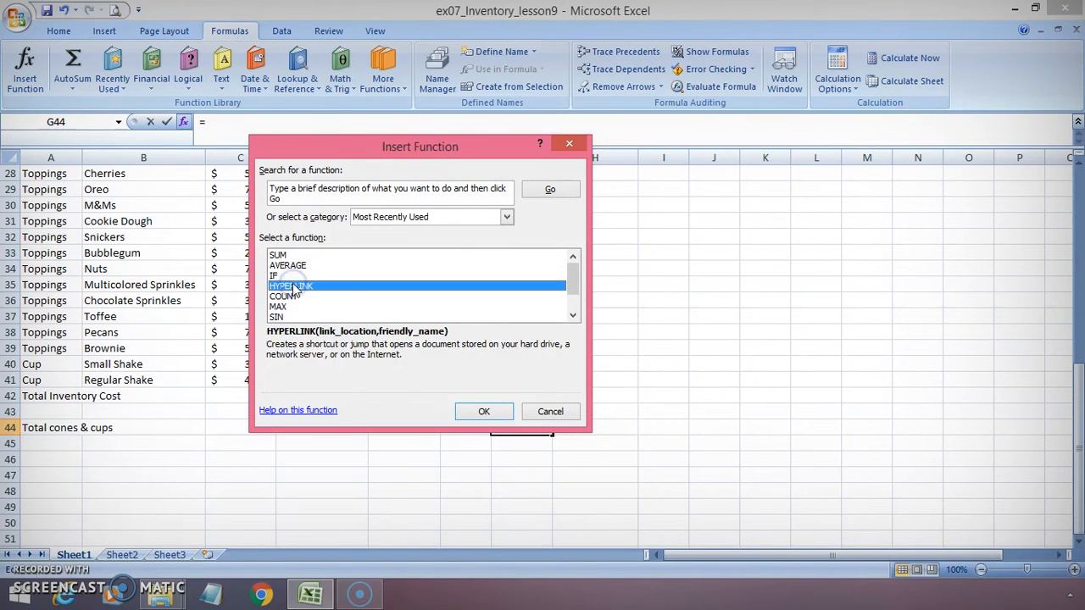
pyautogui.click(288, 298)
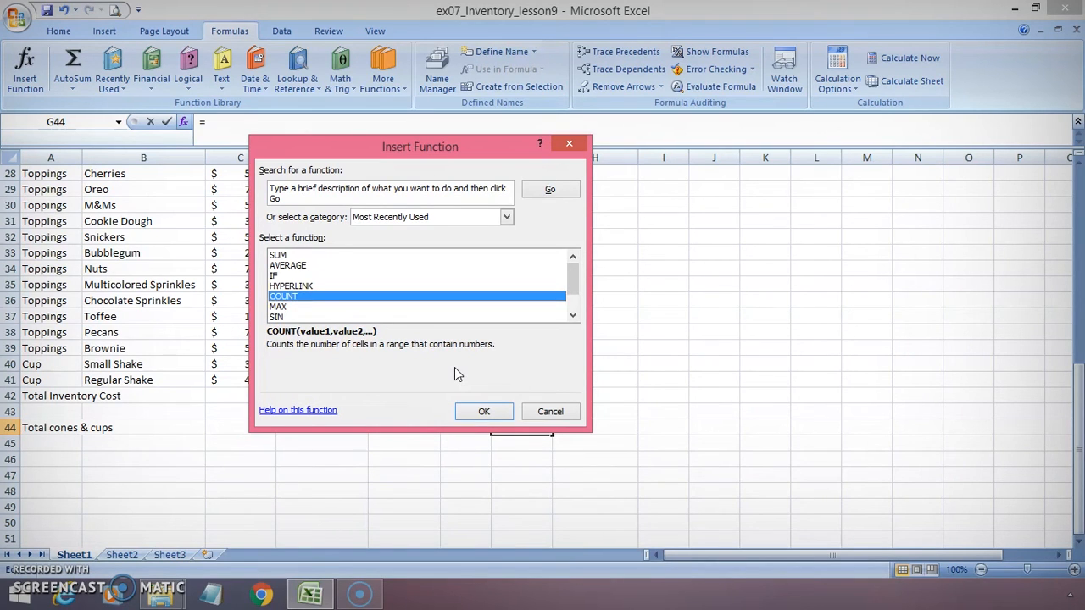
# Choose the SUM function and set its first argument to the cone costs G21:G26
pyautogui.click(507, 219)
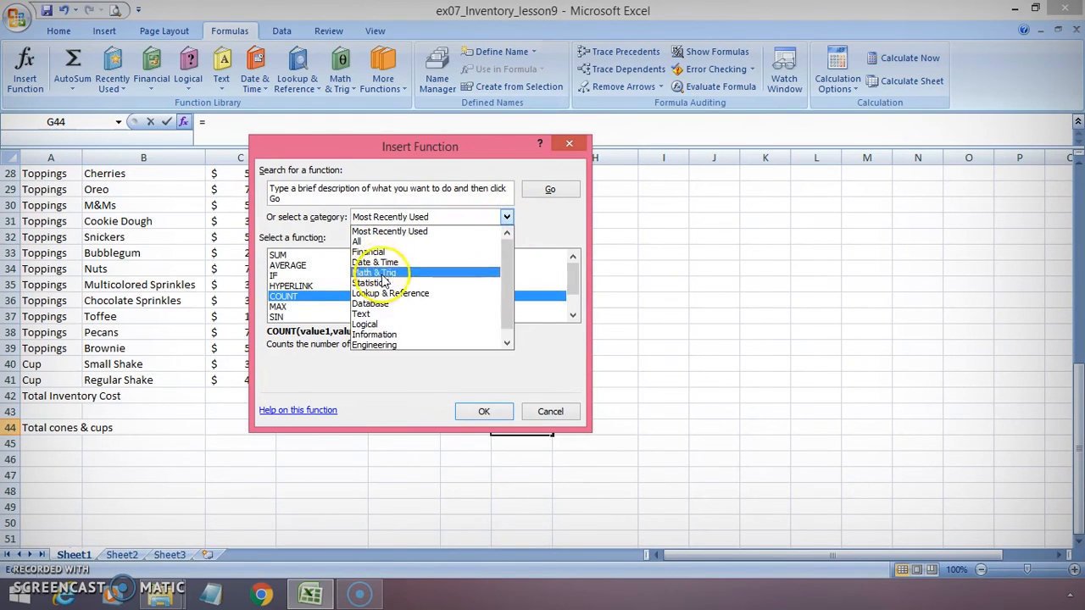
pyautogui.click(324, 256)
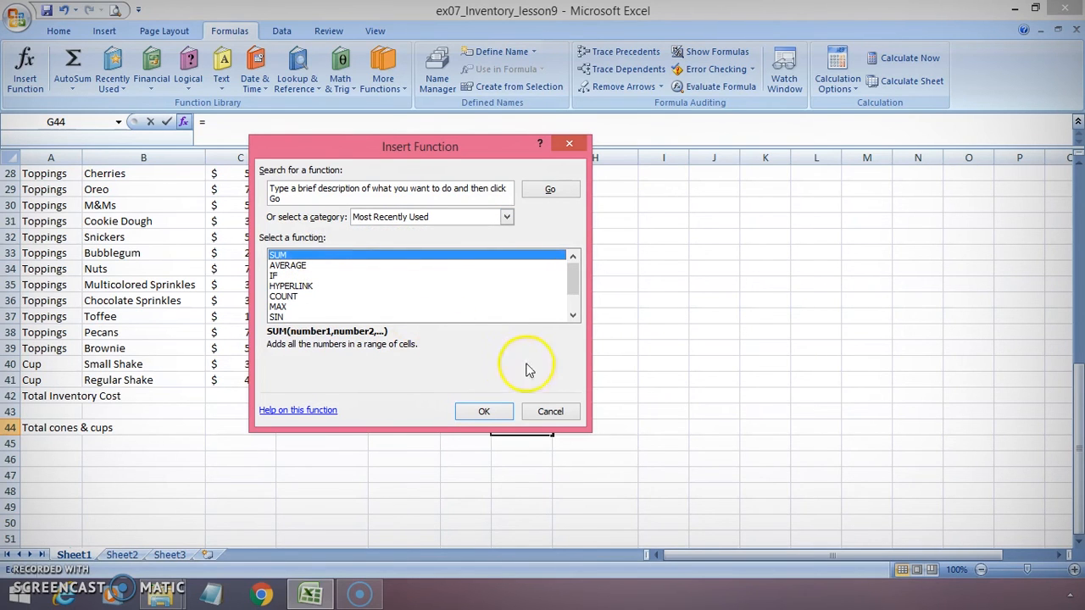
pyautogui.click(483, 411)
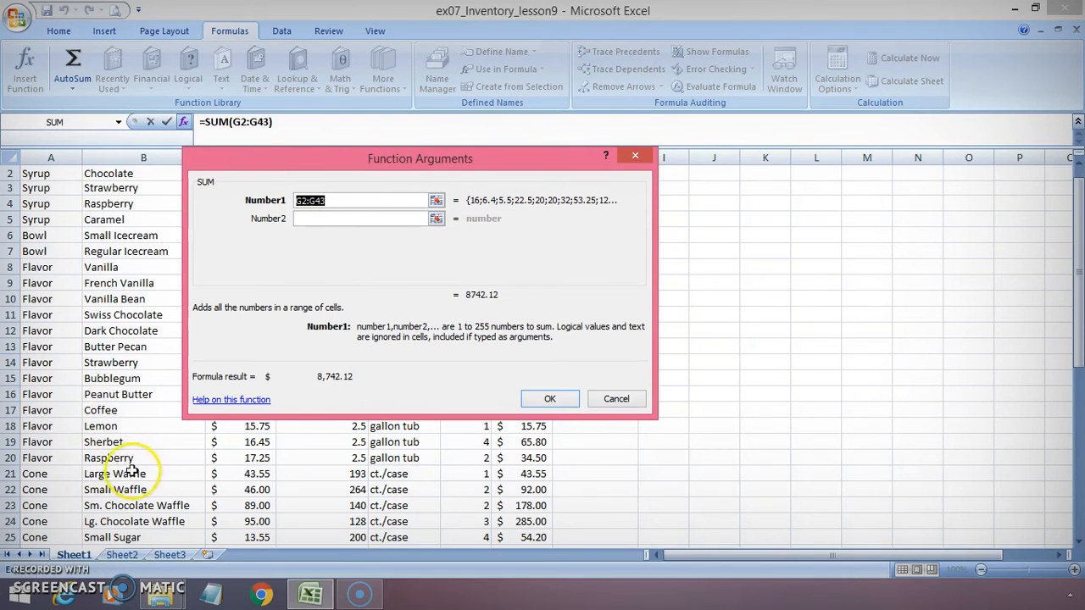
pyautogui.click(516, 474)
pyautogui.scroll(-2, 515, 475)
pyautogui.scroll(2, 515, 474)
pyautogui.moveTo(551, 165); pyautogui.dragTo(964, 198)
pyautogui.scroll(-4, 596, 234)
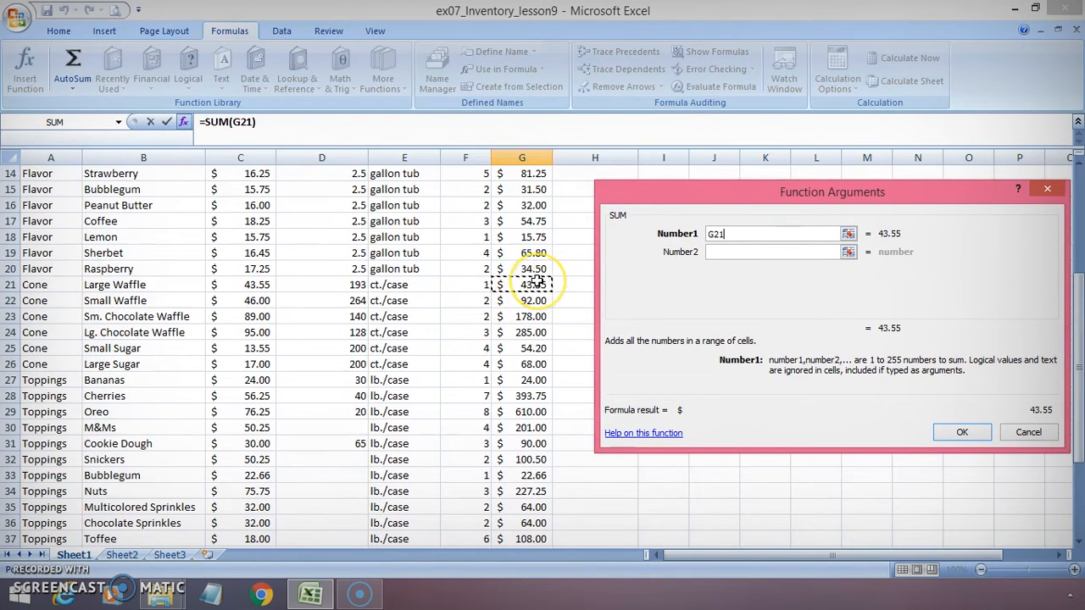
pyautogui.click(527, 287)
pyautogui.moveTo(527, 288); pyautogui.dragTo(522, 364)
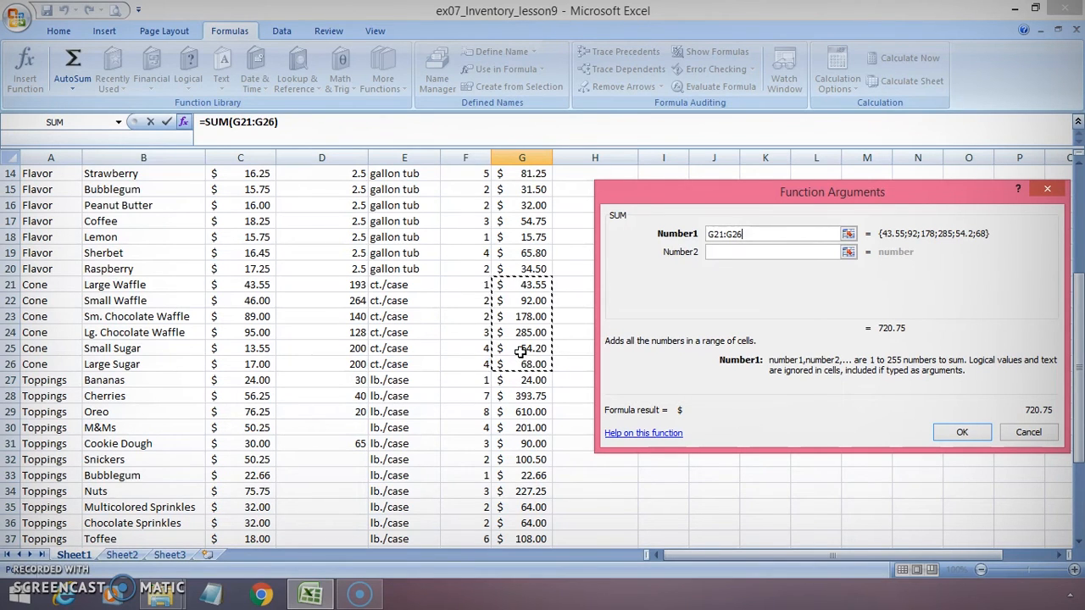
# Add the cup costs G40:G41 as the second SUM argument and confirm the formula in G44
pyautogui.click(717, 252)
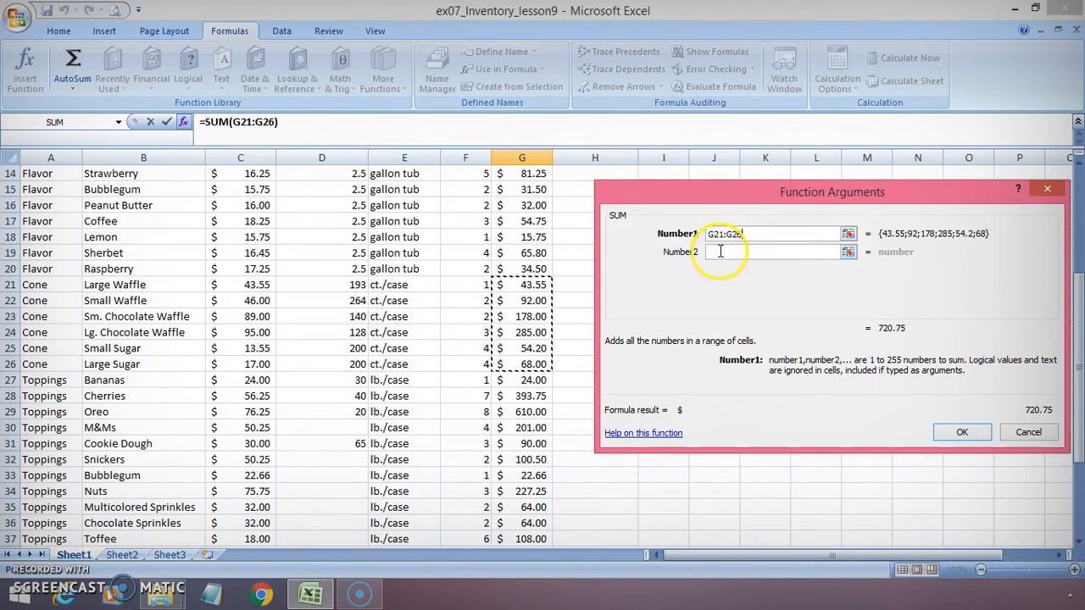
pyautogui.click(722, 252)
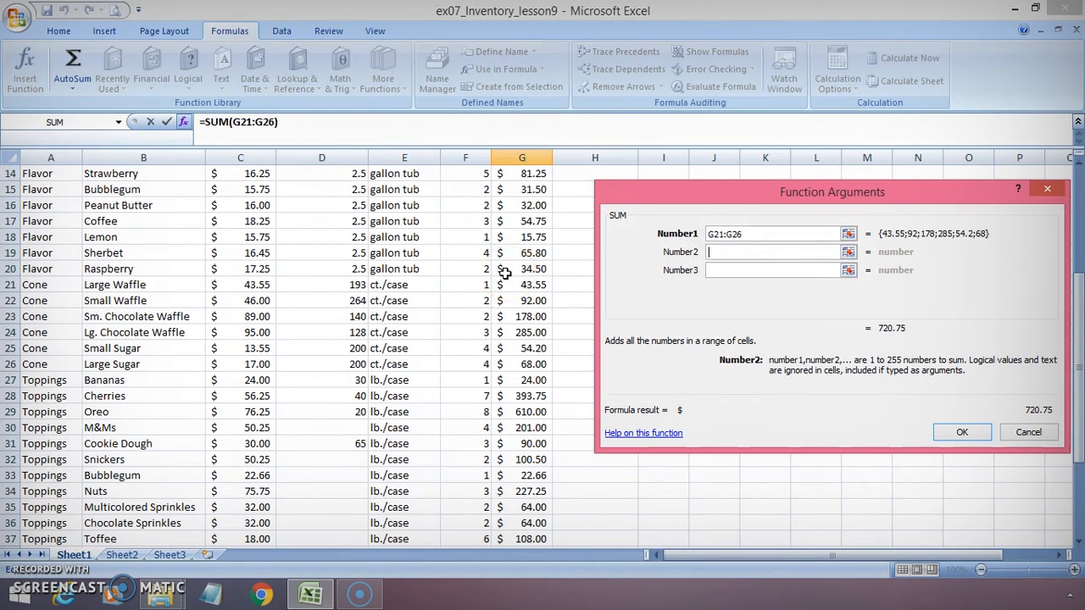
pyautogui.scroll(-4, 504, 272)
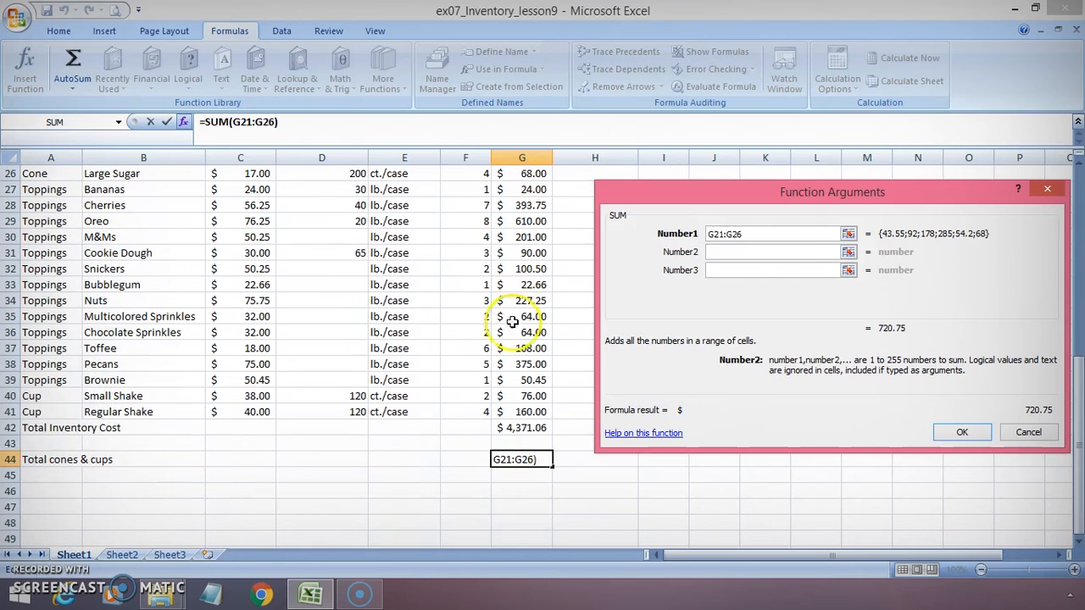
pyautogui.moveTo(517, 396); pyautogui.dragTo(511, 411)
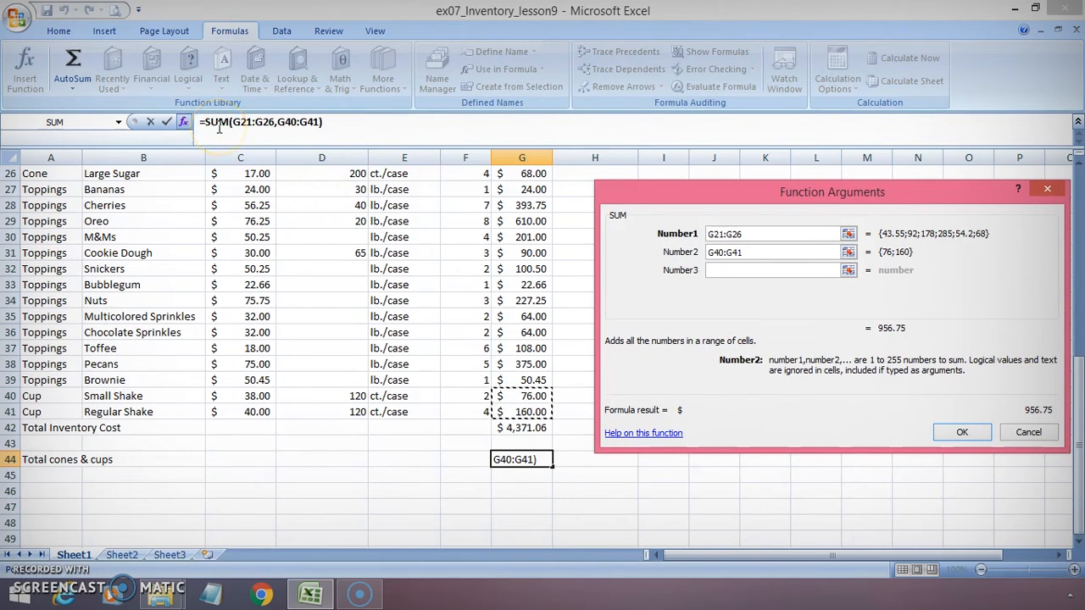
pyautogui.click(958, 437)
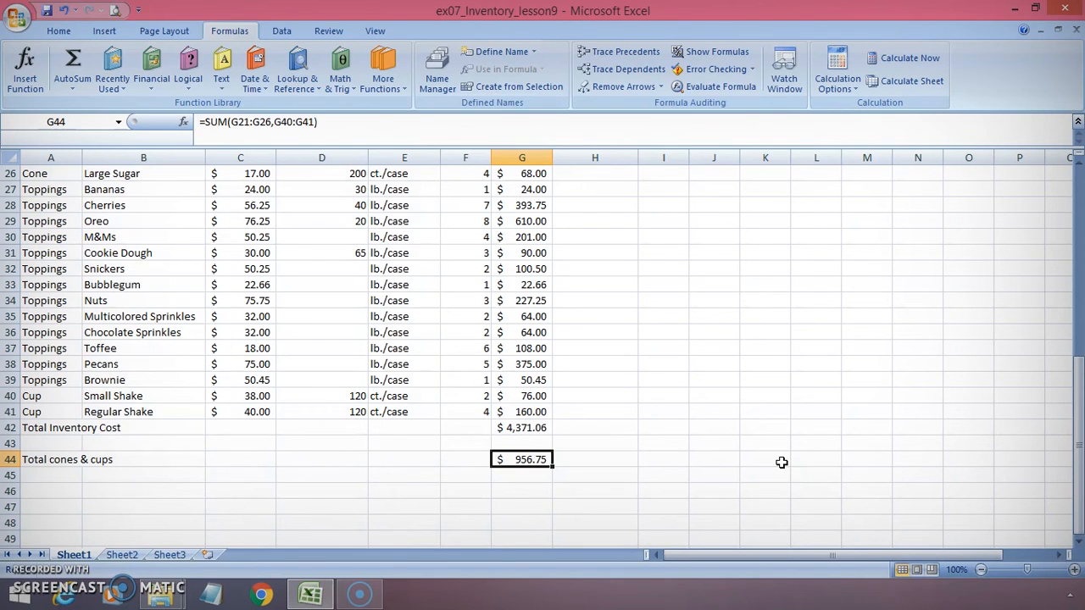
# Enter the label Average Flavor in cell A46
pyautogui.scroll(6, 133, 411)
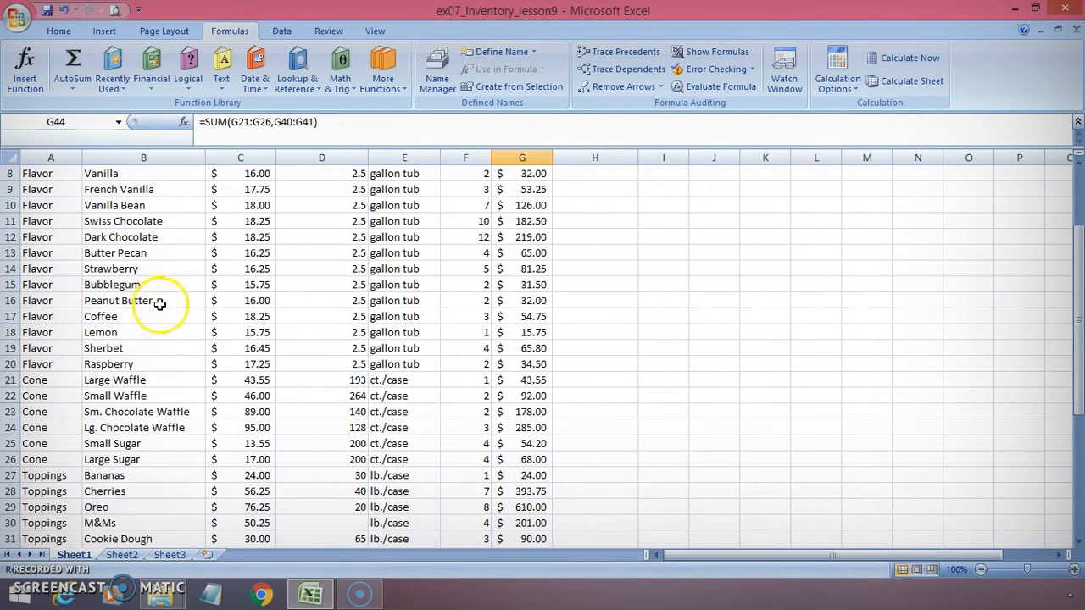
pyautogui.scroll(-4, 169, 293)
pyautogui.scroll(-2, 168, 292)
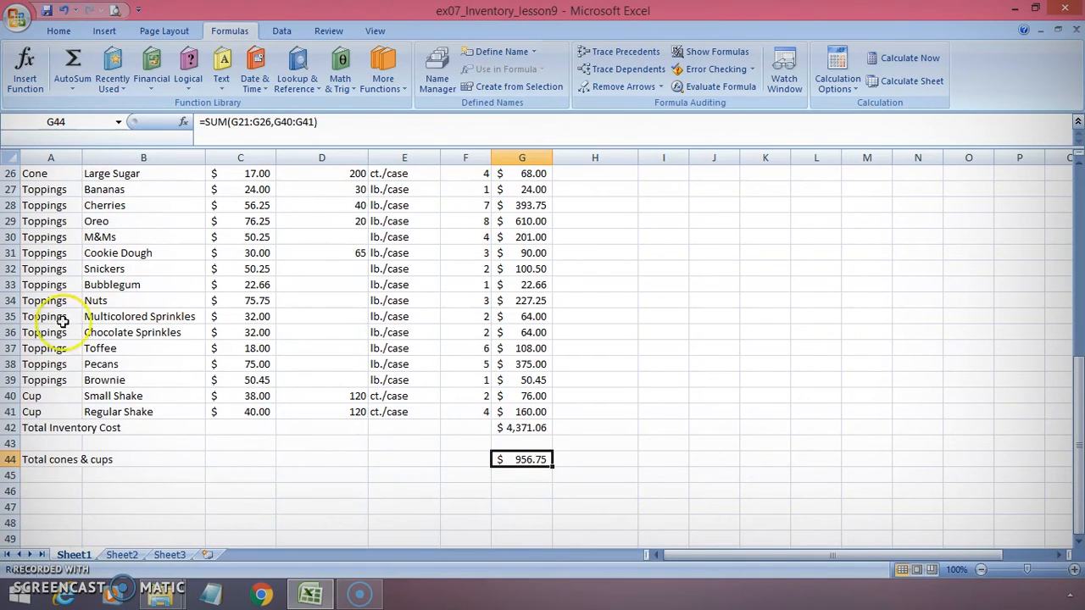
pyautogui.click(41, 491)
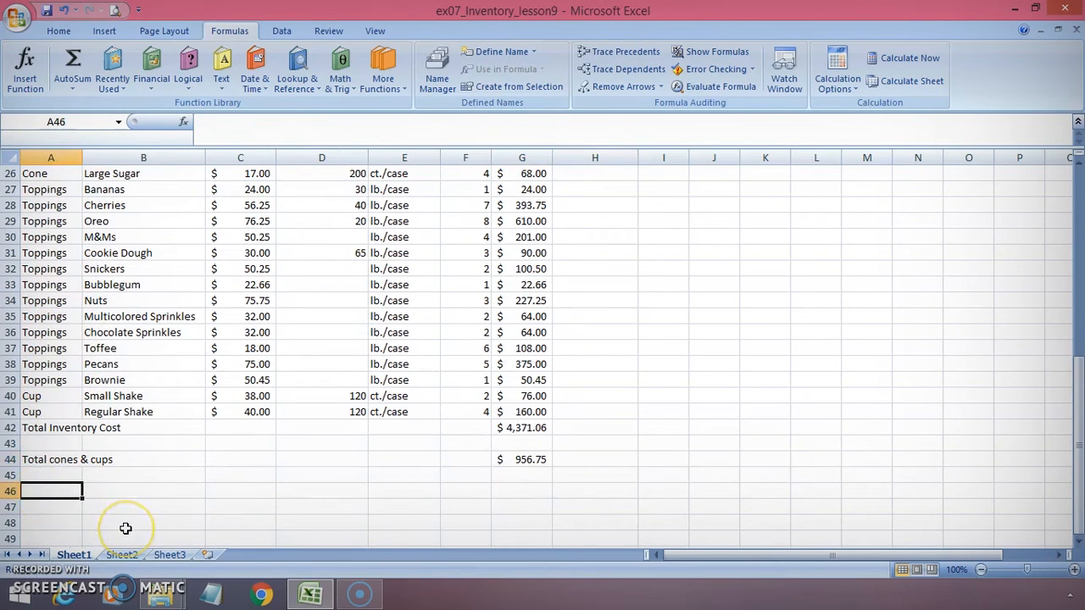
pyautogui.write('Average Flavor')
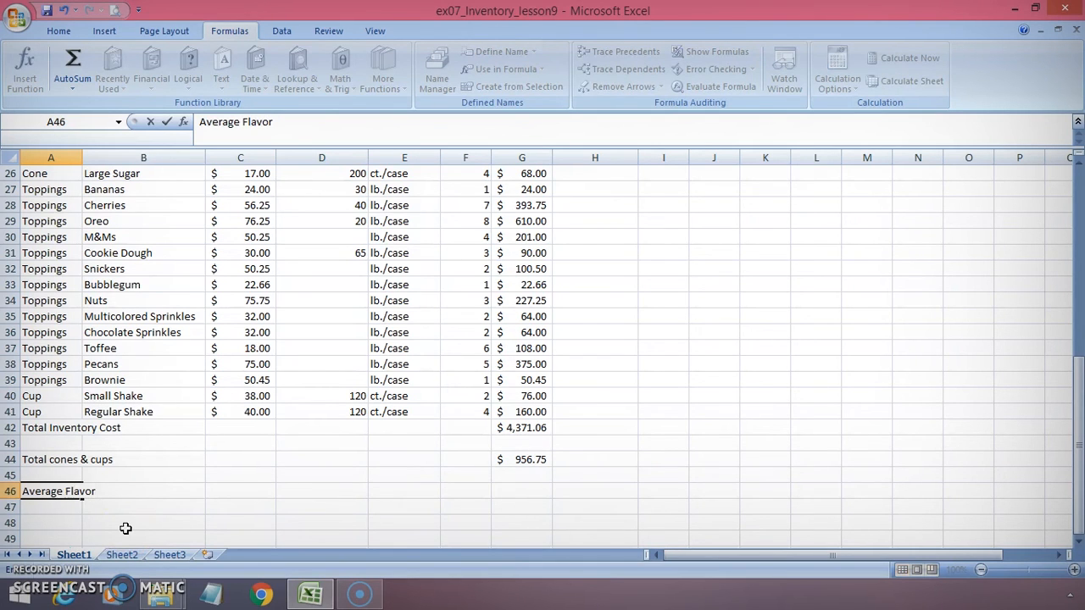
pyautogui.press('Return')
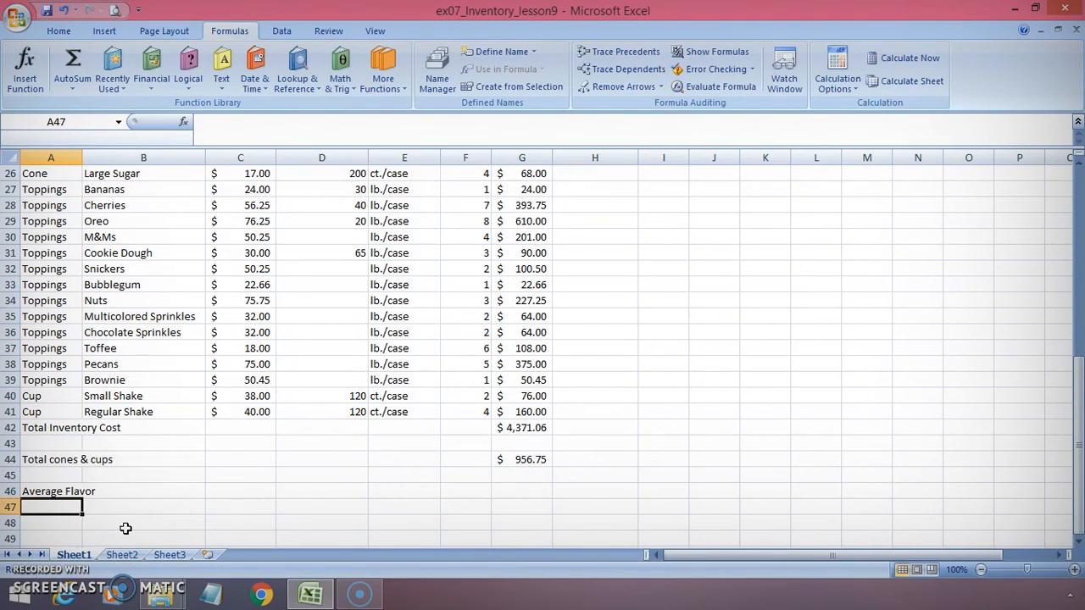
# Insert an AVERAGE formula in C46 over the flavor prices C8:C20
pyautogui.click(235, 489)
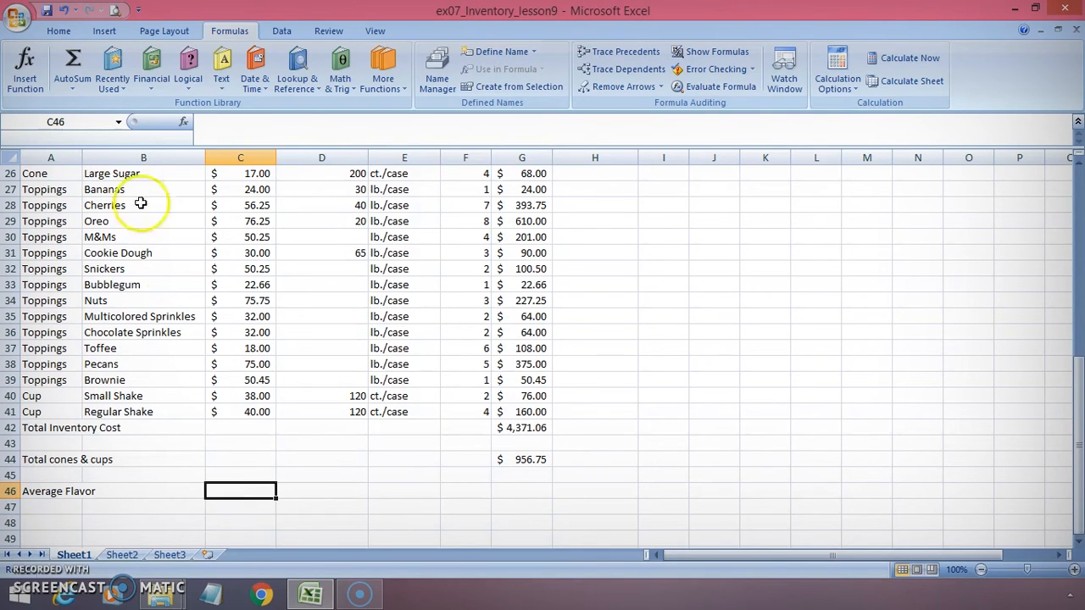
pyautogui.click(72, 95)
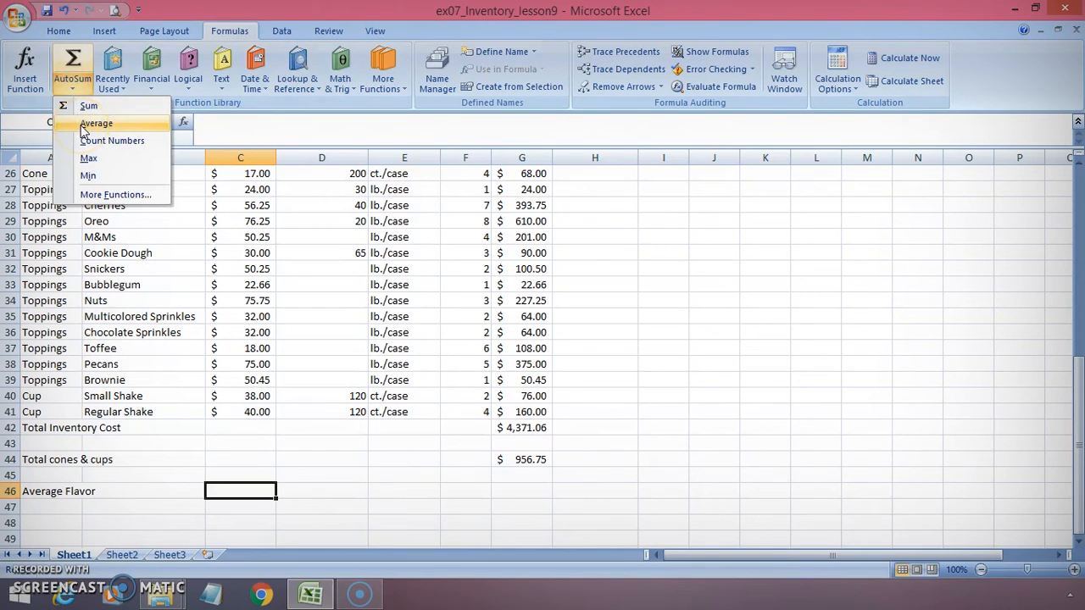
pyautogui.click(95, 124)
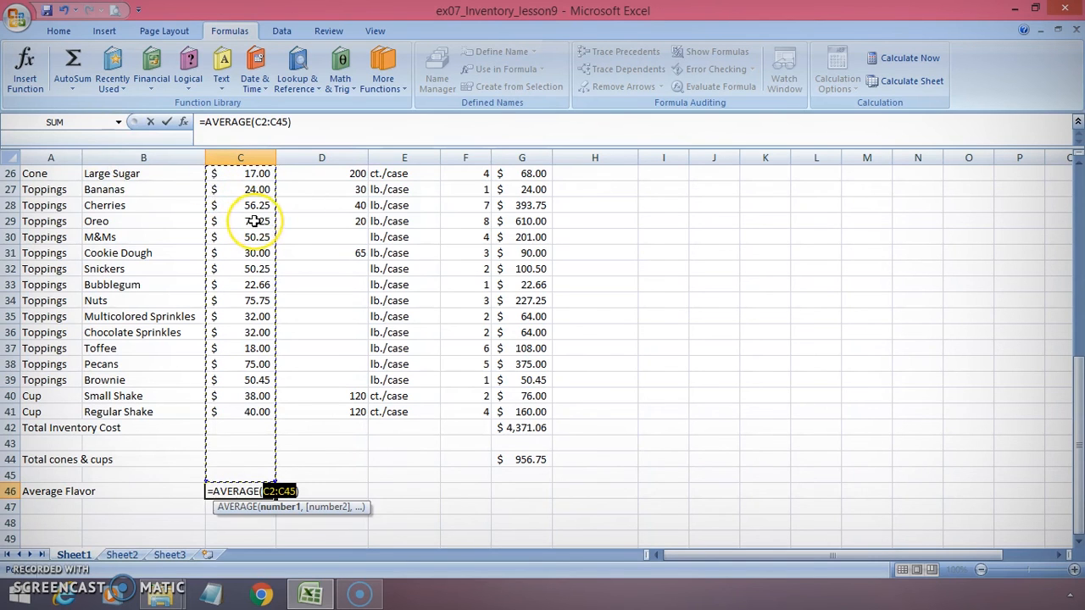
pyautogui.scroll(5, 254, 220)
pyautogui.scroll(2, 254, 220)
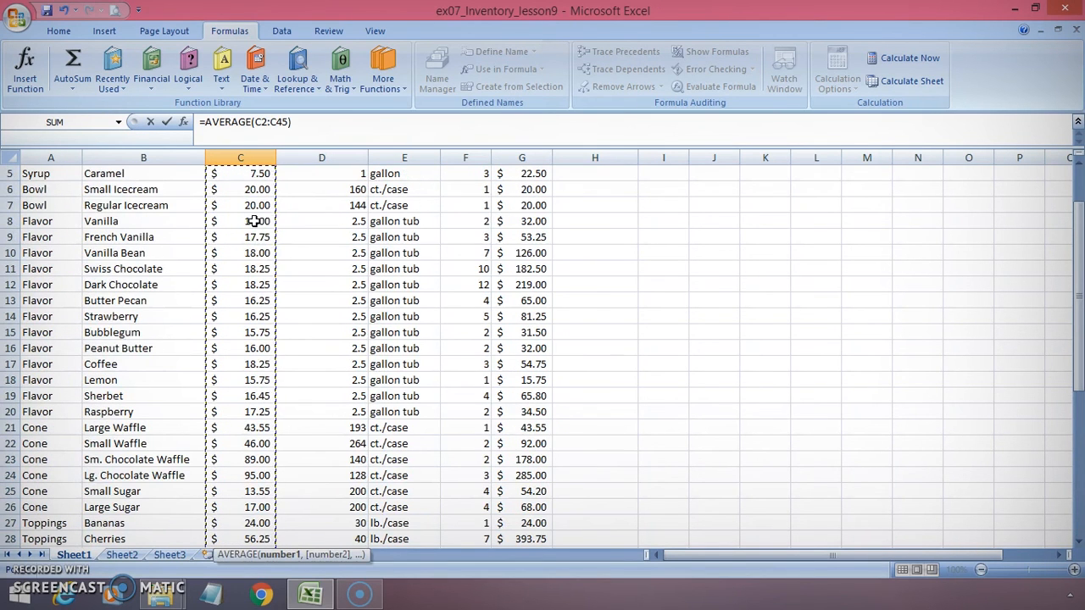
pyautogui.moveTo(254, 221); pyautogui.dragTo(254, 414)
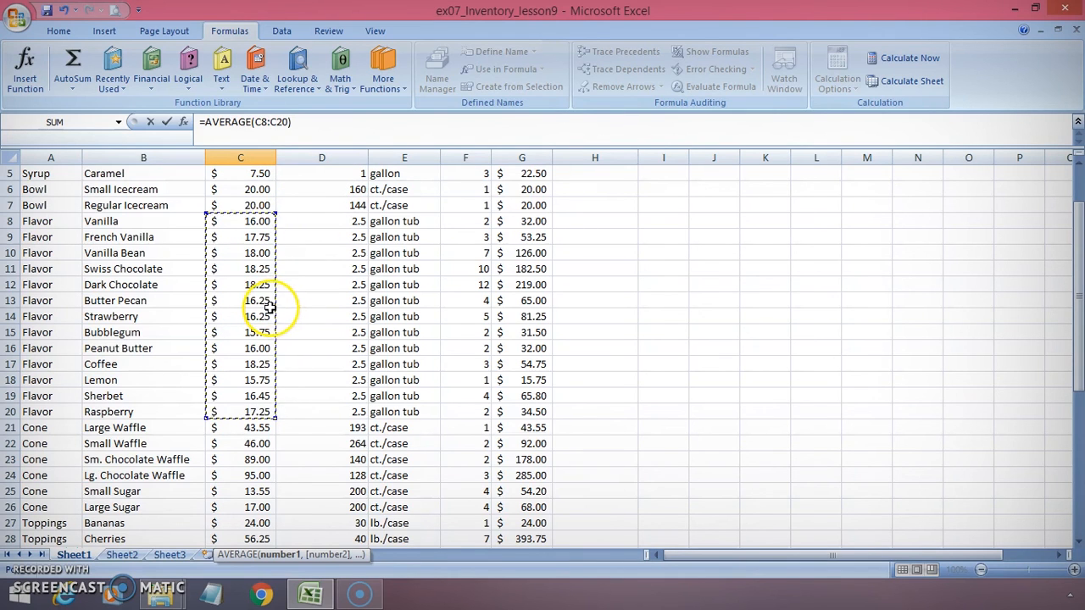
pyautogui.click(168, 123)
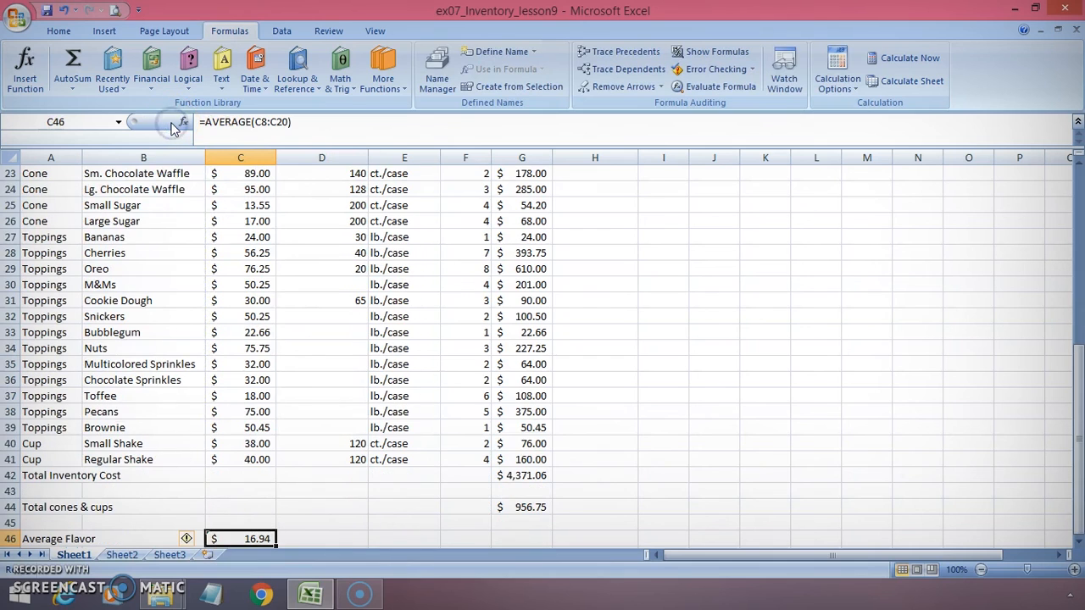
# Open the error-checking options for the AVERAGE formula in C46 and close them
pyautogui.click(178, 121)
pyautogui.click(174, 134)
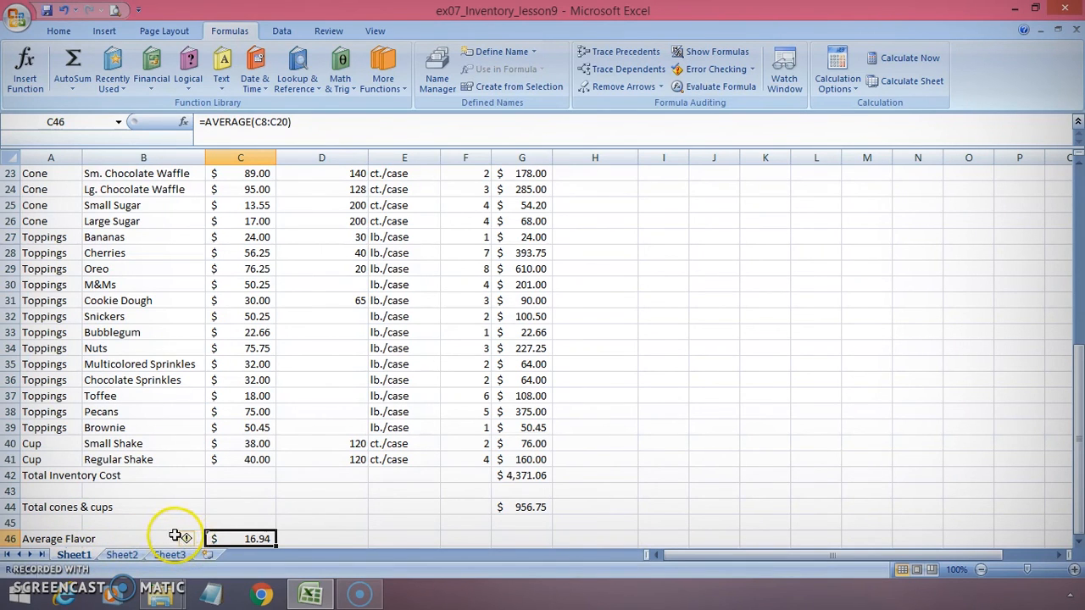
pyautogui.moveTo(187, 540)
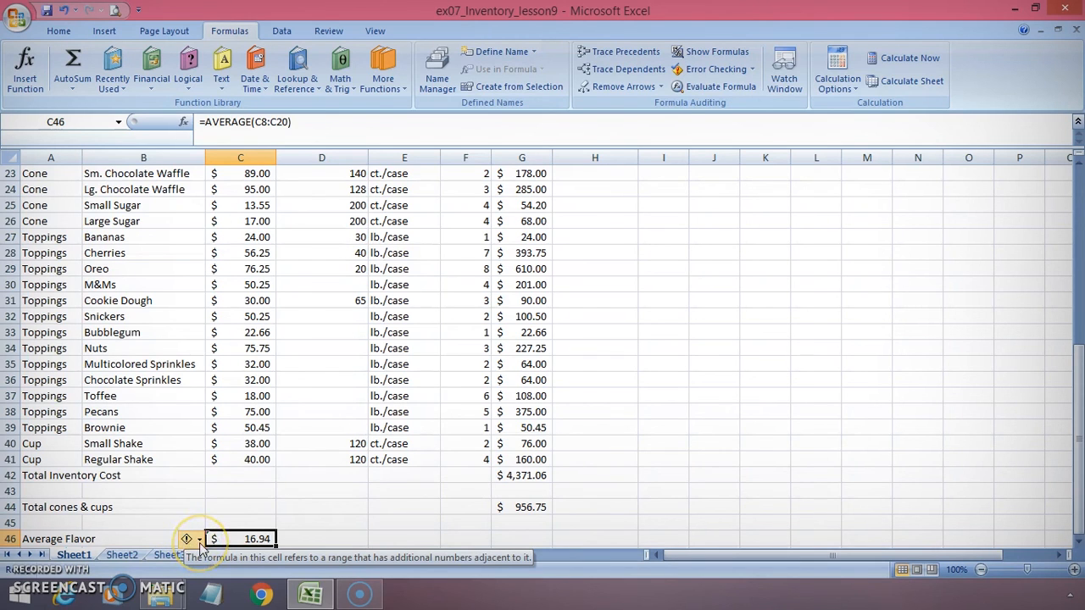
pyautogui.click(200, 542)
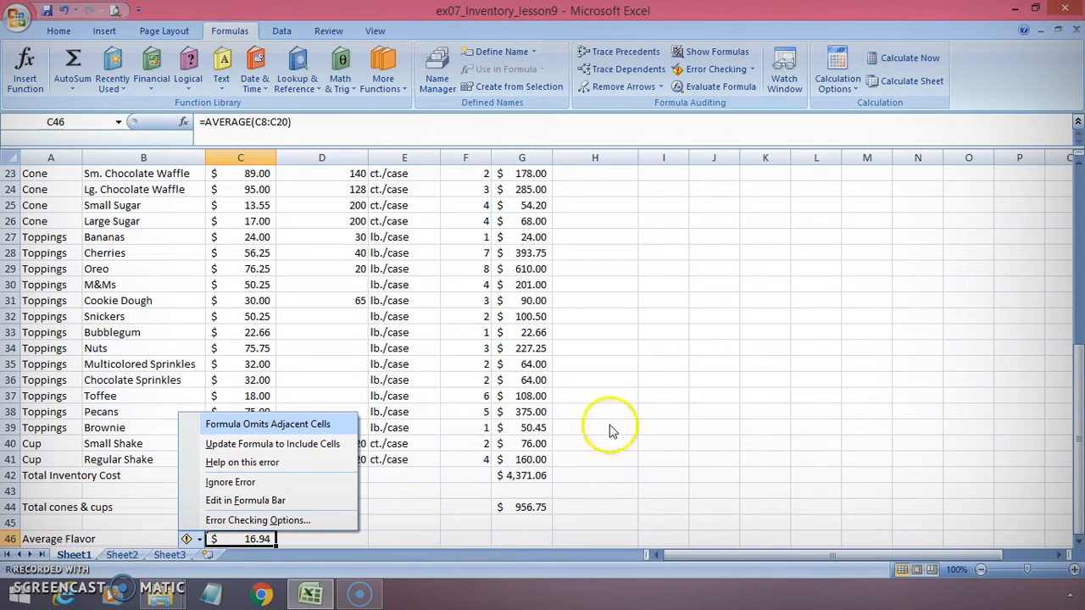
pyautogui.click(584, 492)
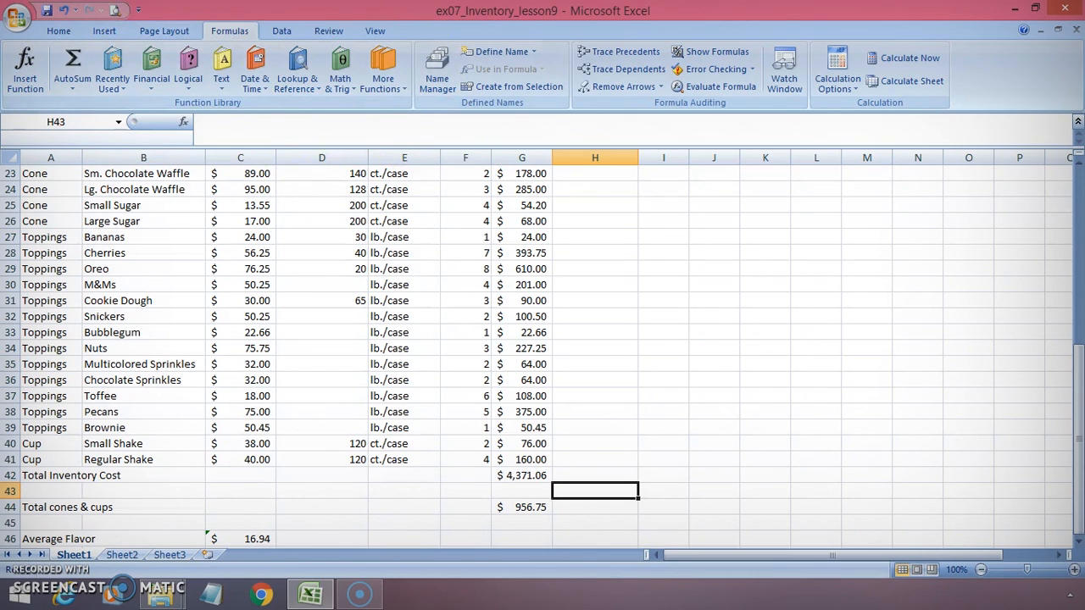
# Browse the Financial, Date & Time, Math & Trig and Statistical function lists in the function library
pyautogui.click(154, 93)
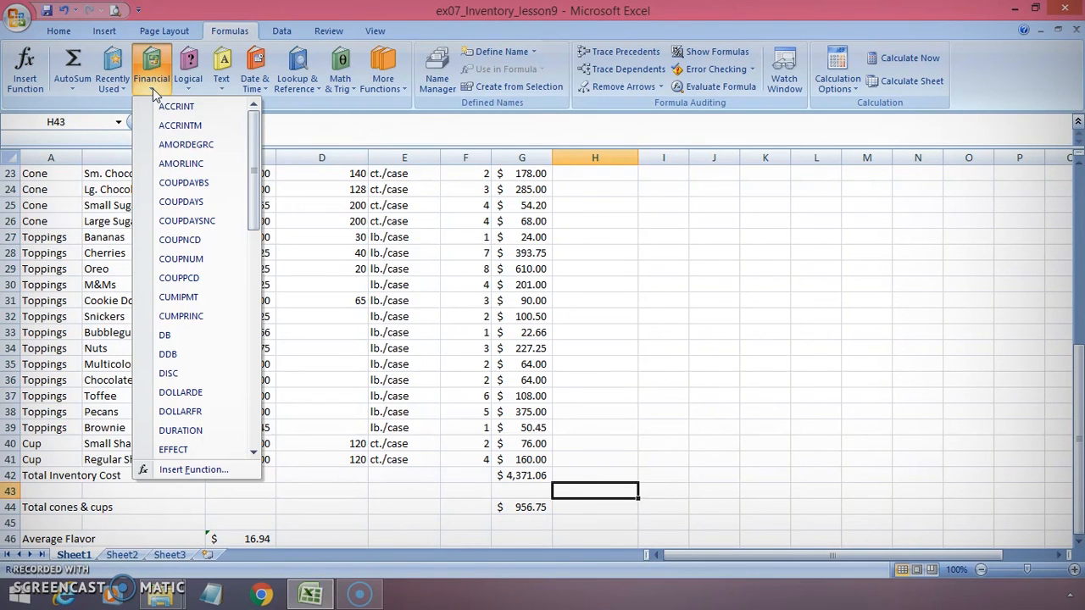
pyautogui.click(256, 85)
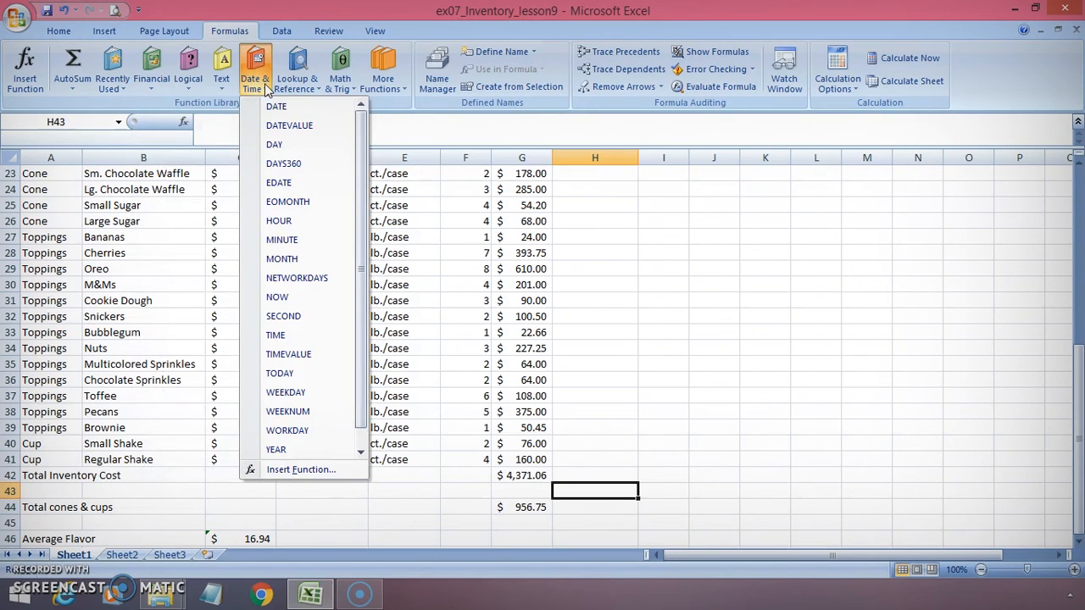
pyautogui.click(339, 85)
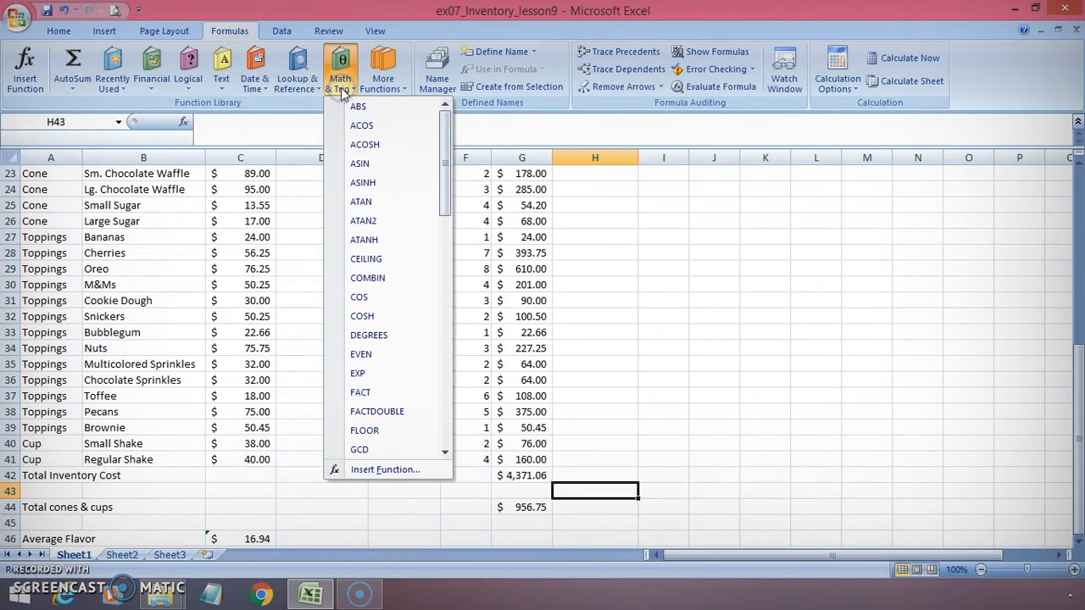
pyautogui.click(381, 85)
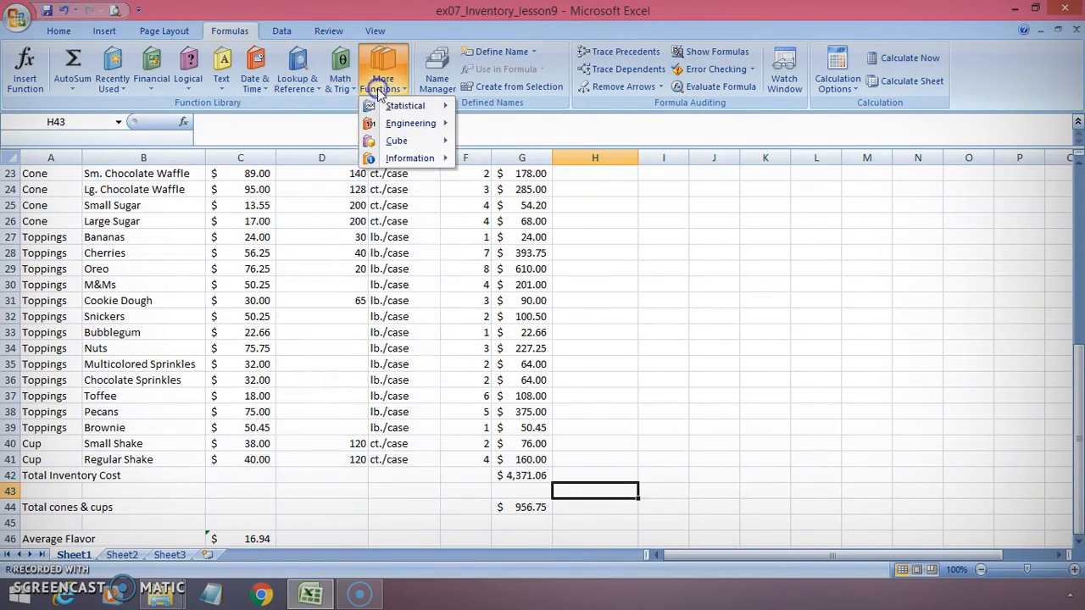
pyautogui.moveTo(367, 105)
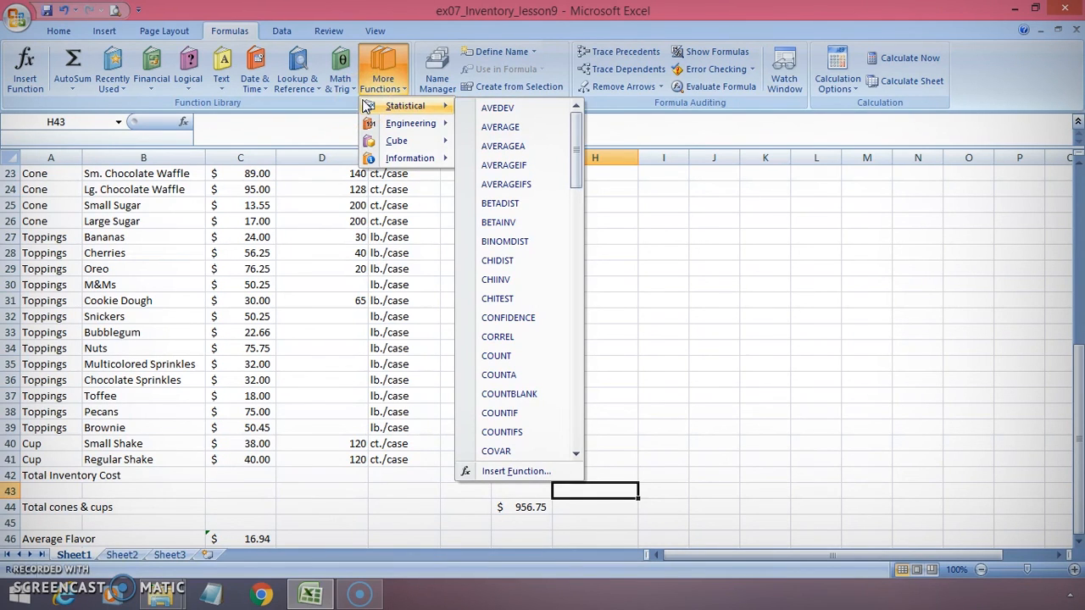
pyautogui.click(597, 196)
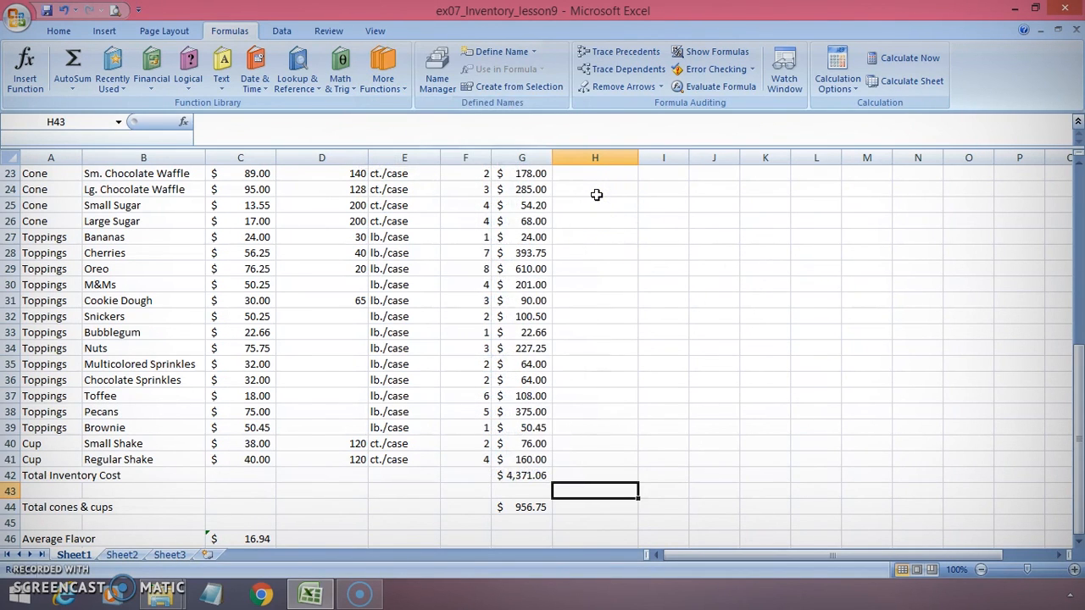